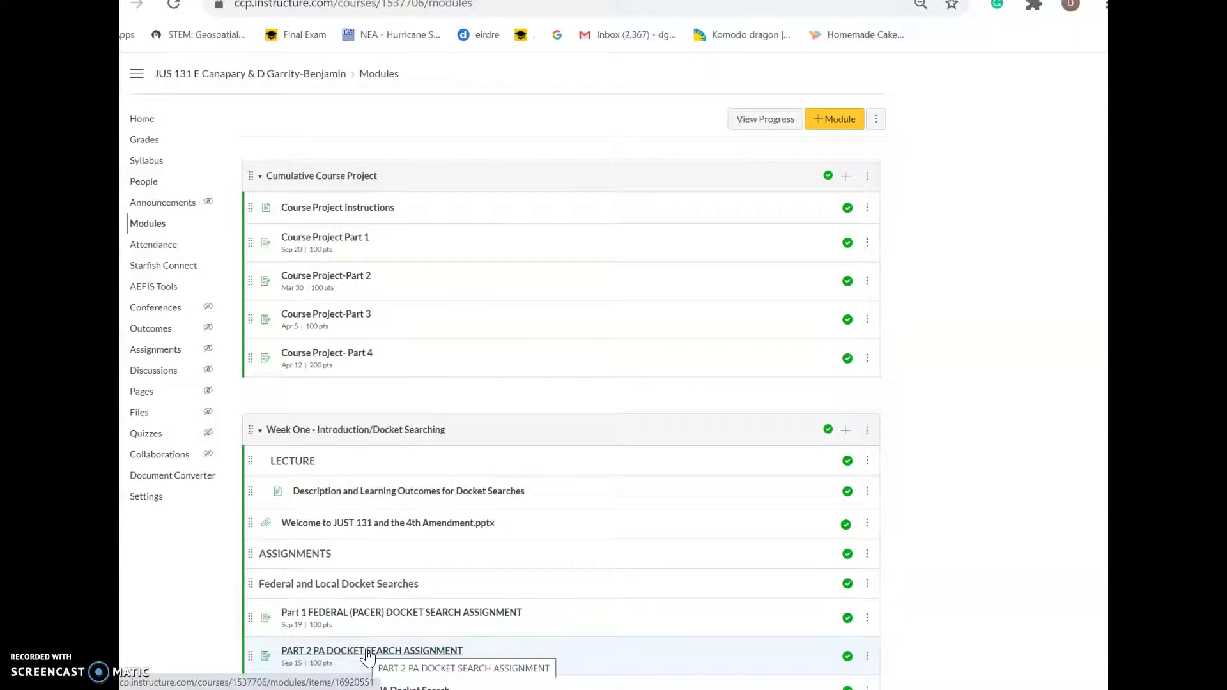
Open the Part 1 FEDERAL (PACER) DOCKET SEARCH ASSIGNMENT from the Week One modules
{"action": "scroll", "coordinate": [367, 652], "scroll_direction": "down", "scroll_amount": 3}
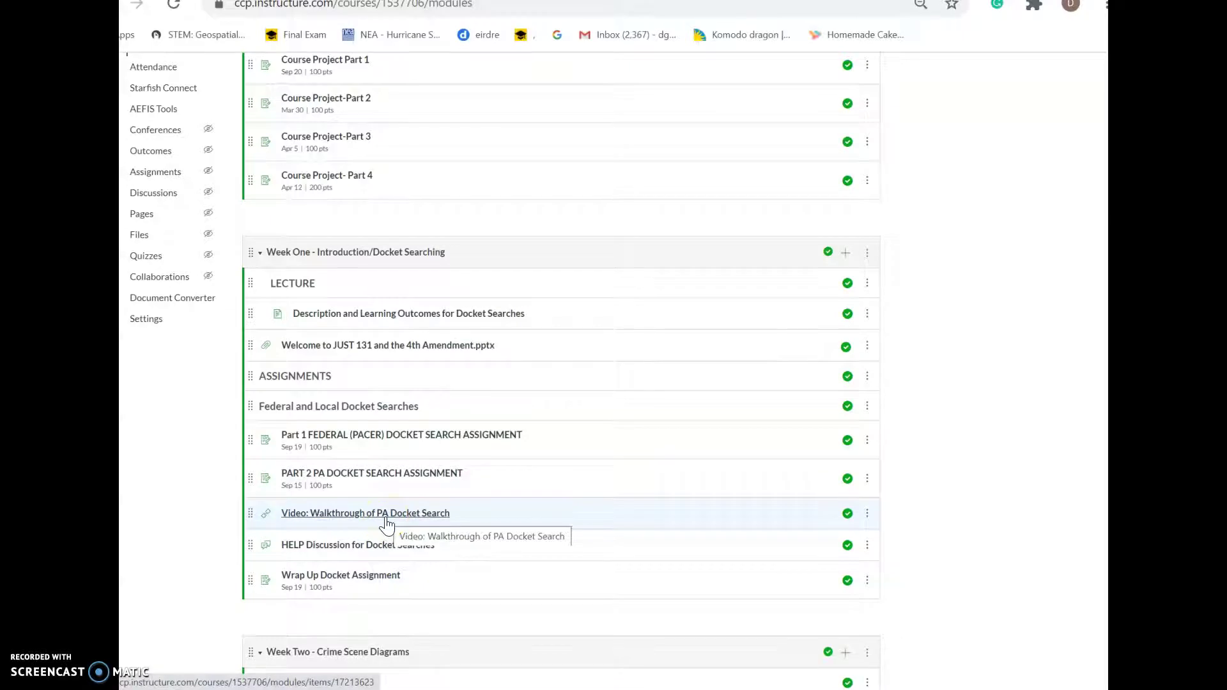
{"action": "left_click", "coordinate": [384, 441]}
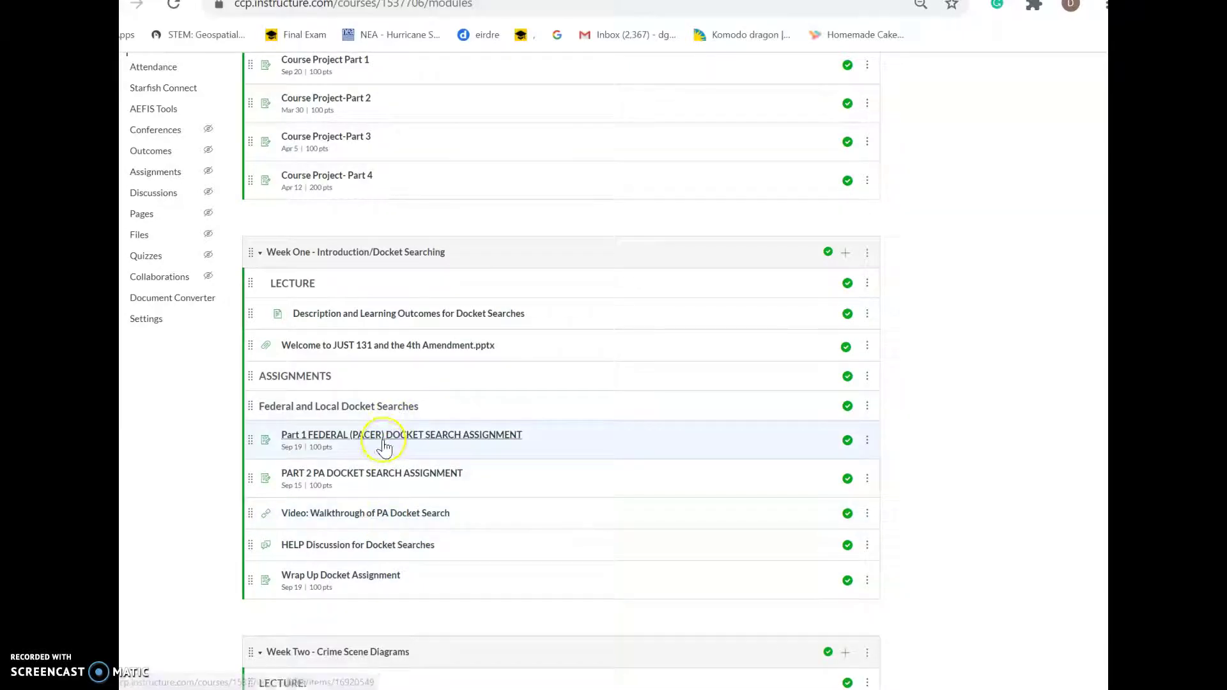
{"action": "left_click", "coordinate": [388, 445]}
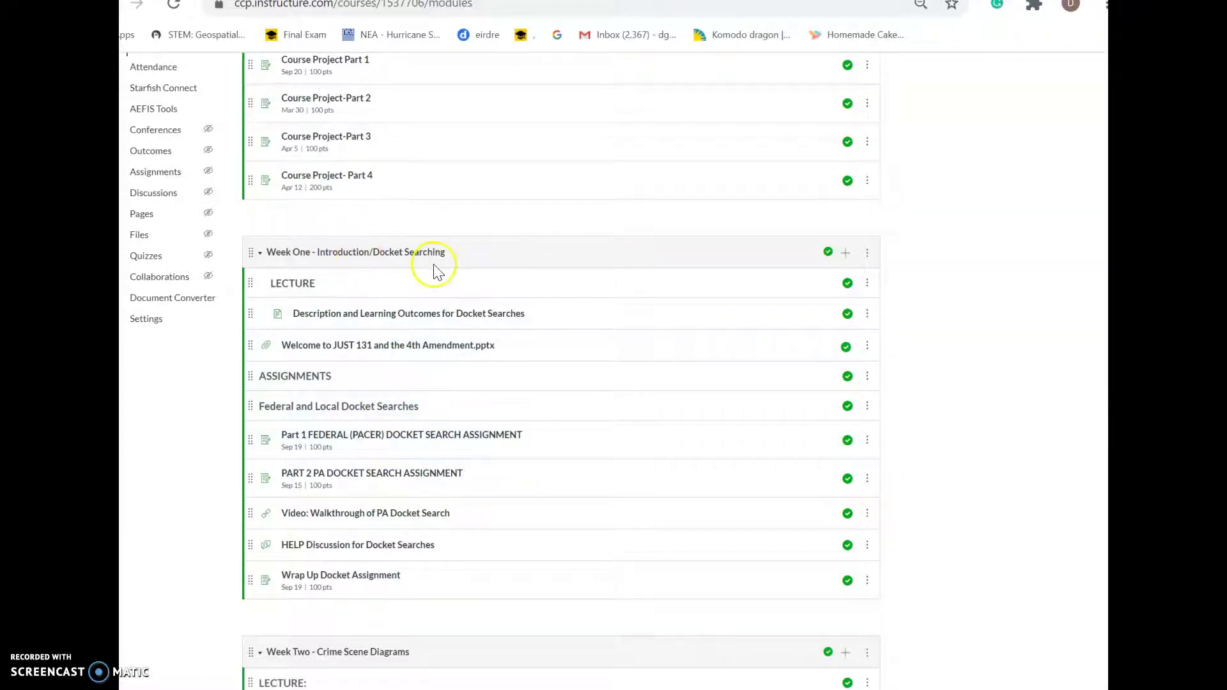
{"action": "left_click", "coordinate": [458, 439]}
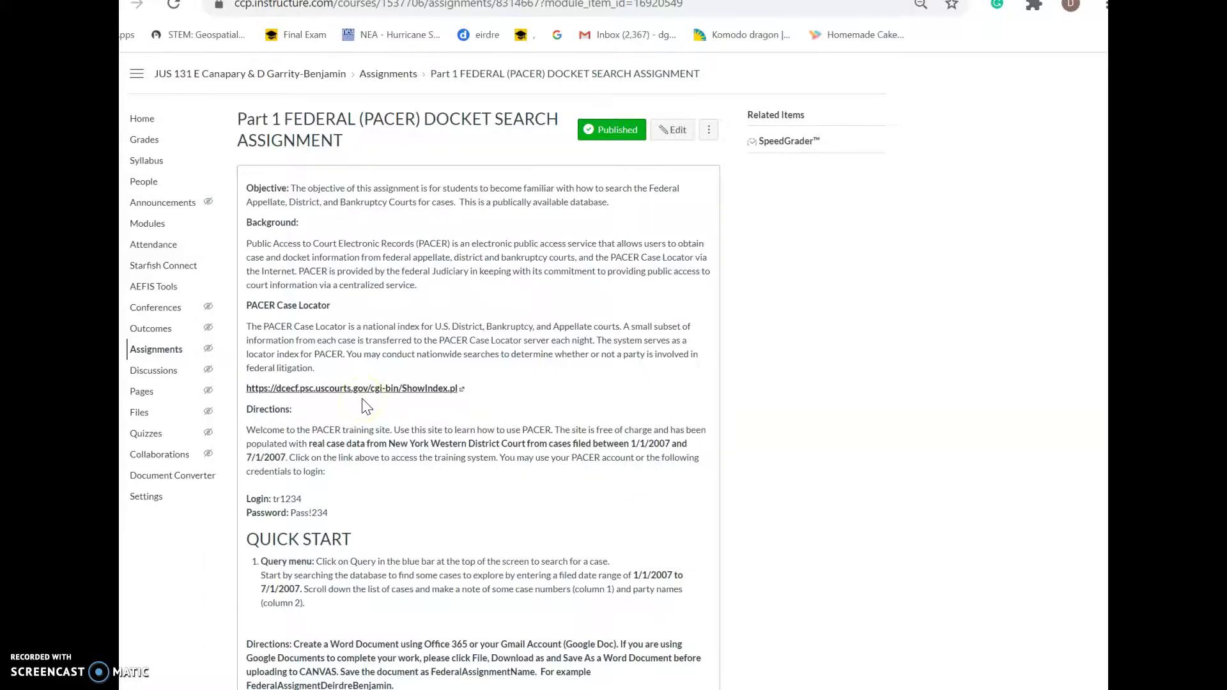
Read the assignment directions, then follow the dcecf.psc.uscourts.gov link to the PACER training site
{"action": "scroll", "coordinate": [363, 404], "scroll_direction": "down", "scroll_amount": 9}
{"action": "scroll", "coordinate": [375, 478], "scroll_direction": "up", "scroll_amount": 3}
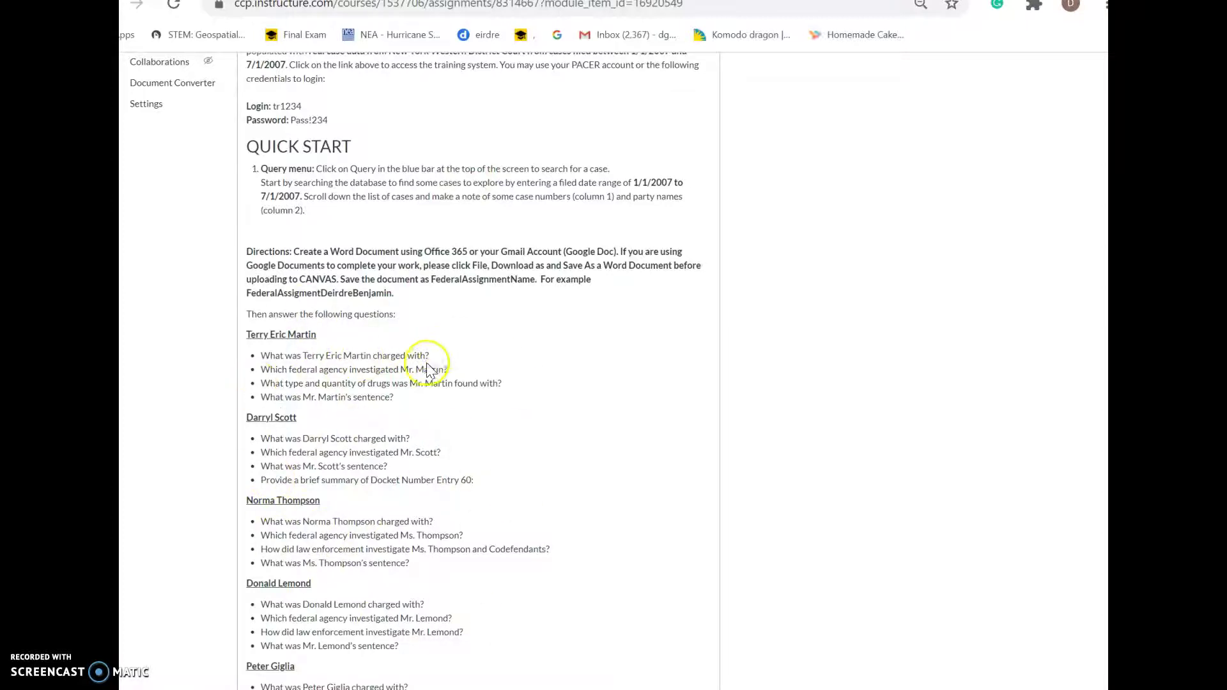
{"action": "scroll", "coordinate": [371, 445], "scroll_direction": "up", "scroll_amount": 6}
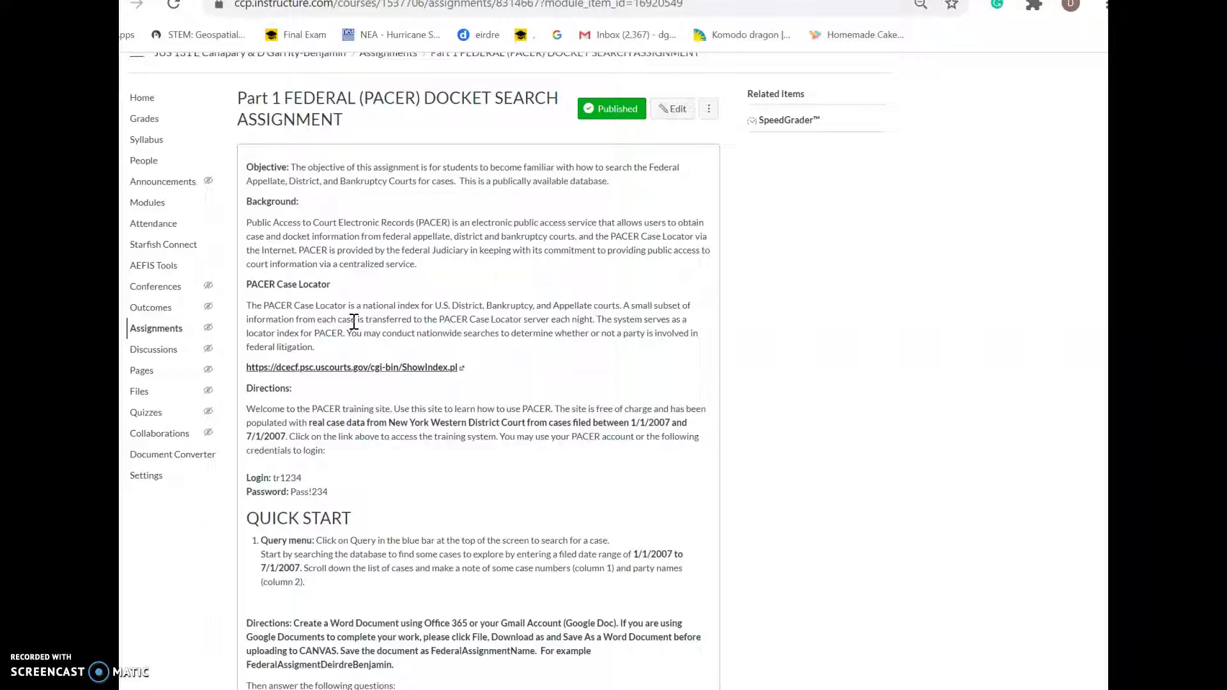
{"action": "left_click", "coordinate": [409, 369]}
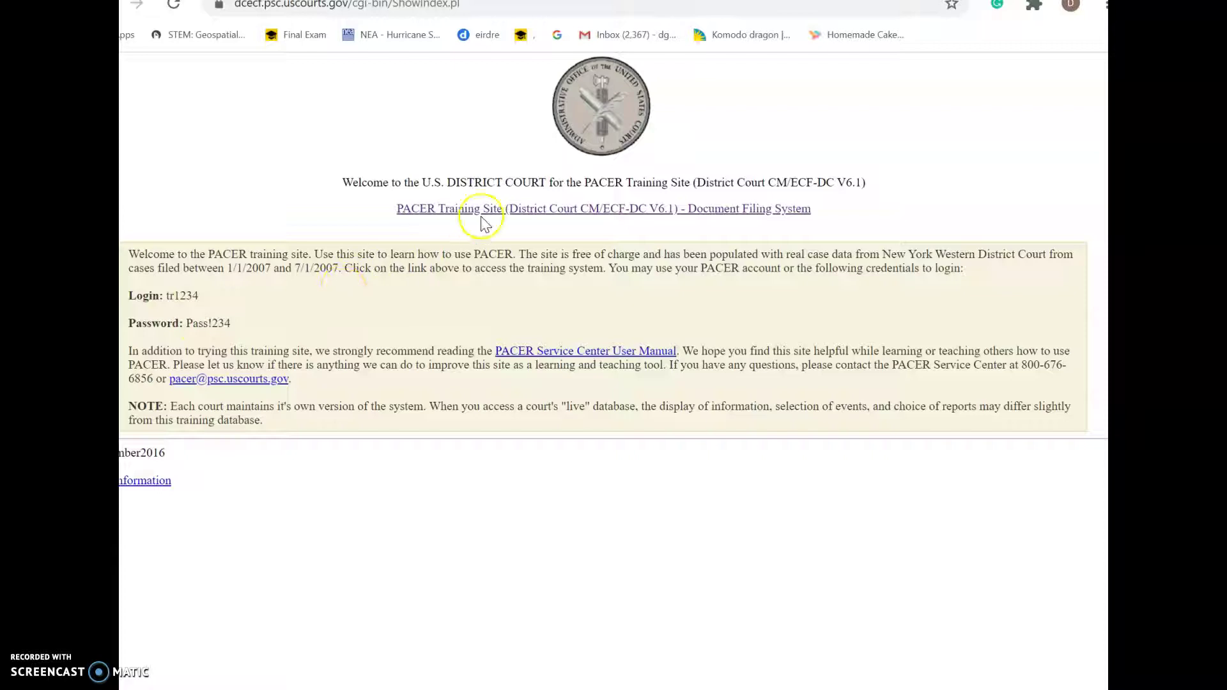
Enter the PACER Training Site (District Court CM/ECF-DC V6.1) Document Filing System
{"action": "left_click", "coordinate": [544, 209]}
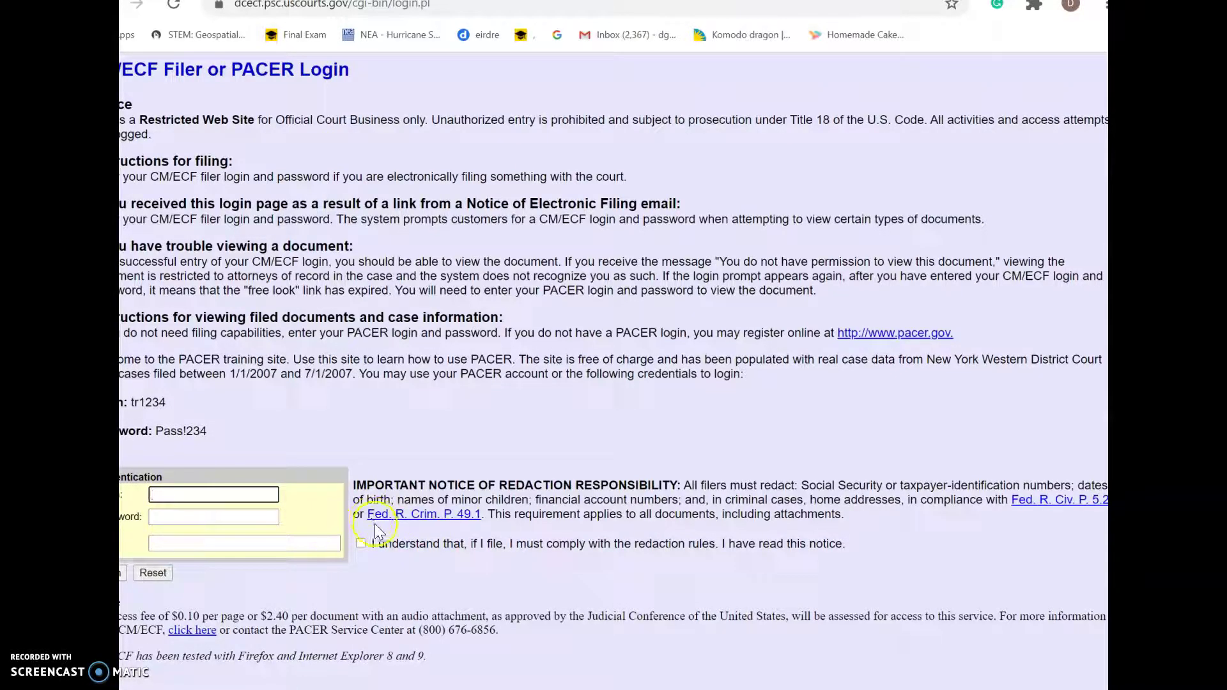
Log in to the training site with the saved training login and its password
{"action": "left_click", "coordinate": [219, 495]}
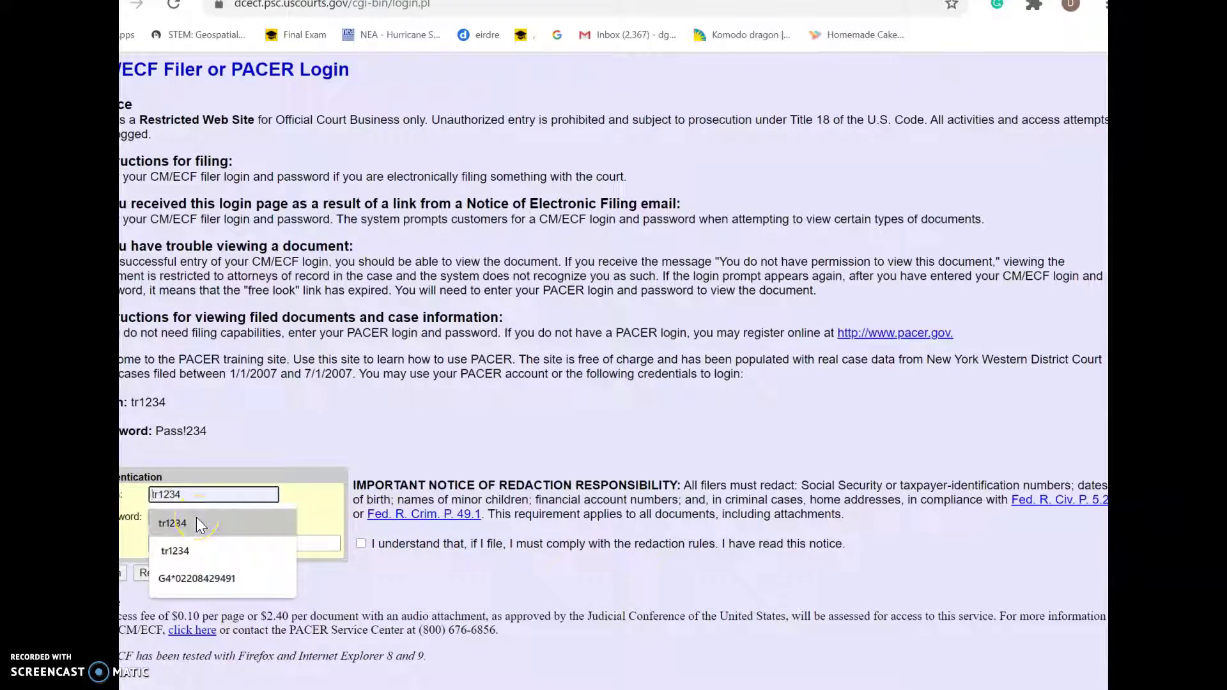
{"action": "left_click", "coordinate": [197, 518]}
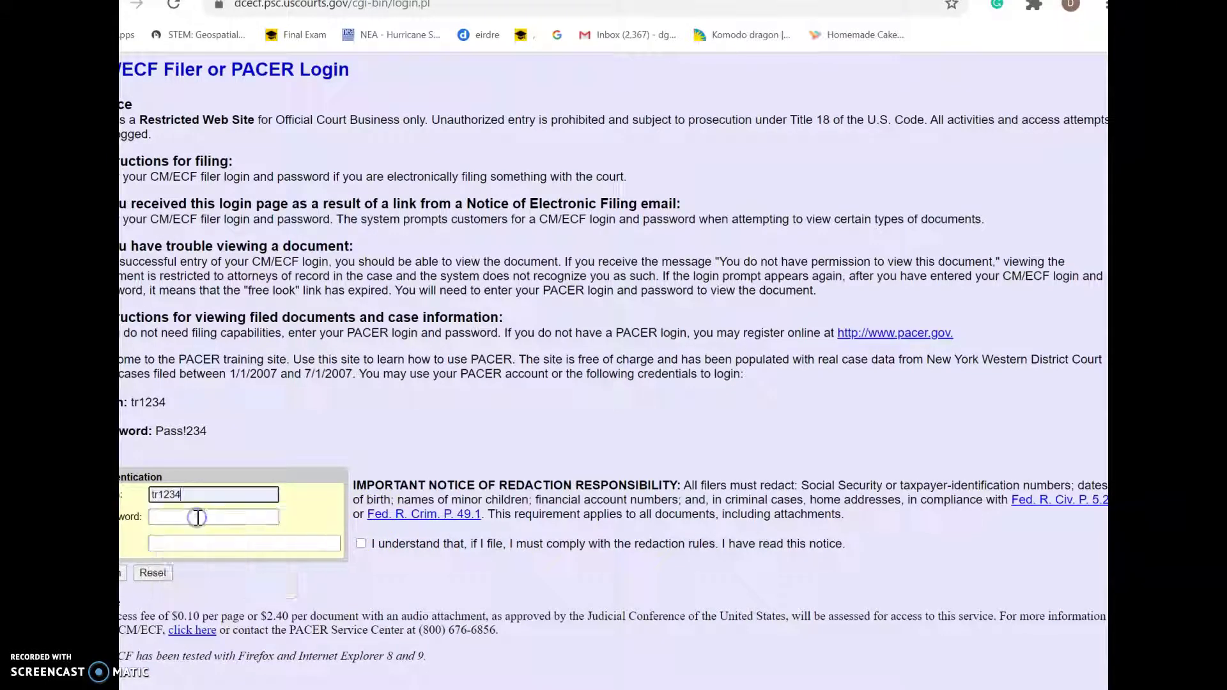
{"action": "left_click", "coordinate": [197, 518]}
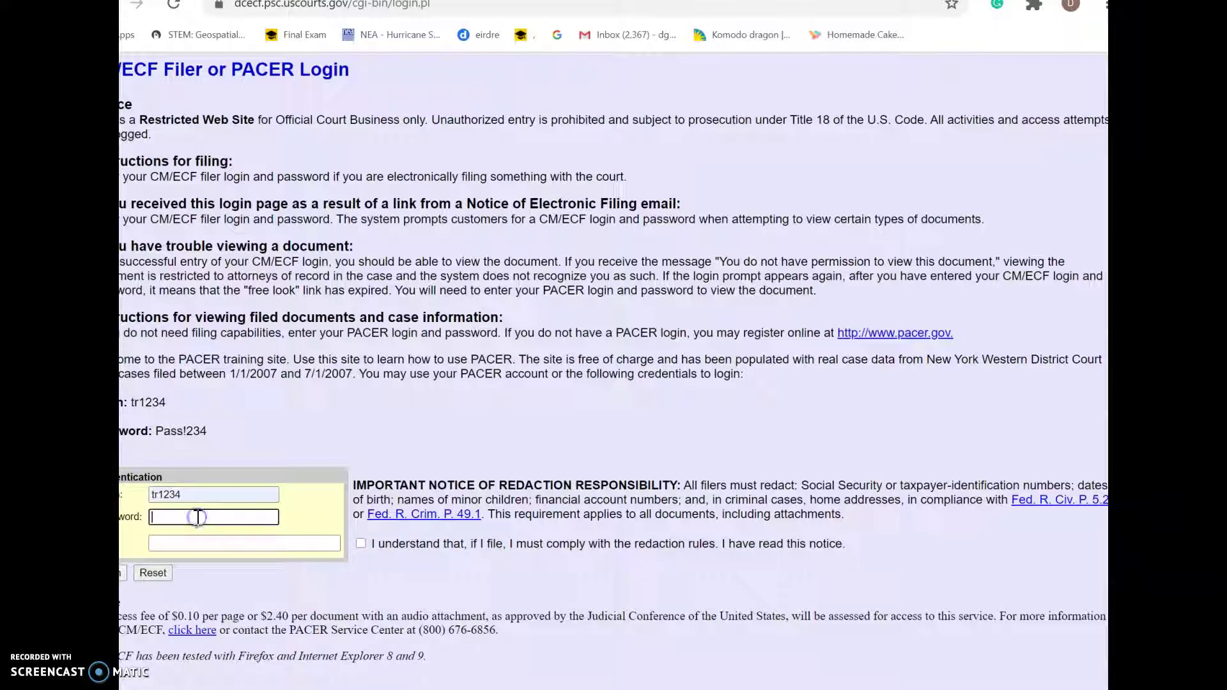
{"action": "type", "text": "Pa"}
{"action": "type", "text": "ss!234"}
{"action": "left_click", "coordinate": [123, 574]}
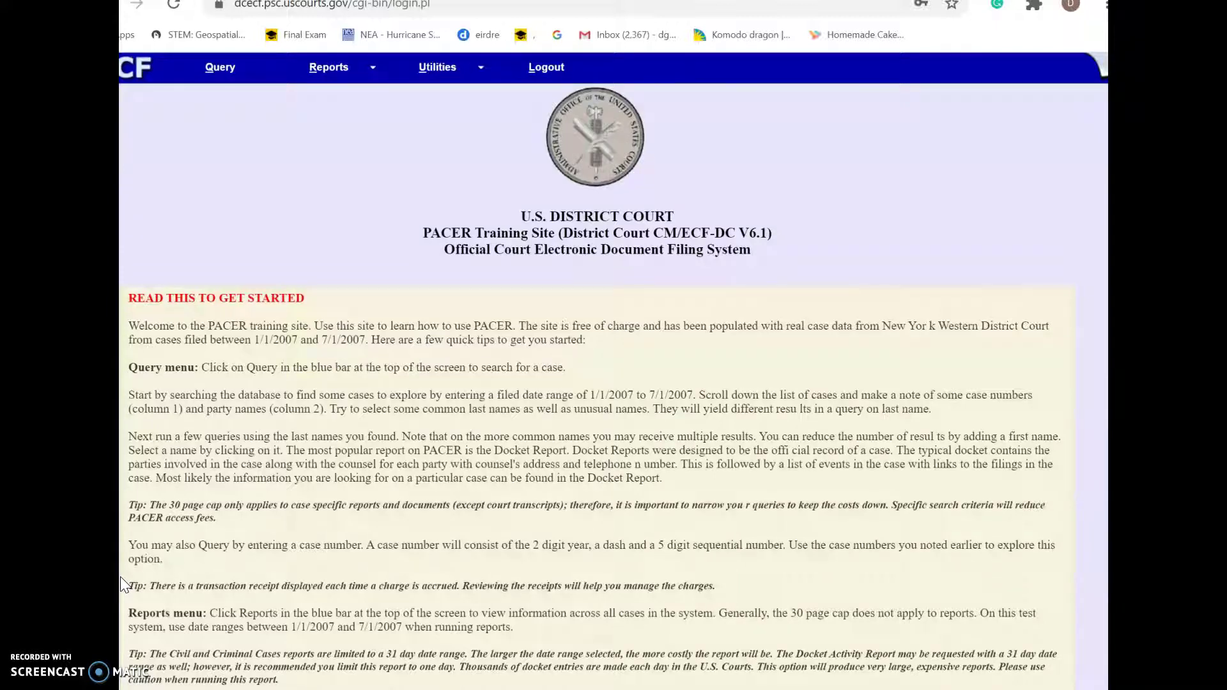
Open the PACER Query form and clear its prefilled case number
{"action": "scroll", "coordinate": [120, 576], "scroll_direction": "down", "scroll_amount": 4}
{"action": "scroll", "coordinate": [120, 576], "scroll_direction": "up", "scroll_amount": 3}
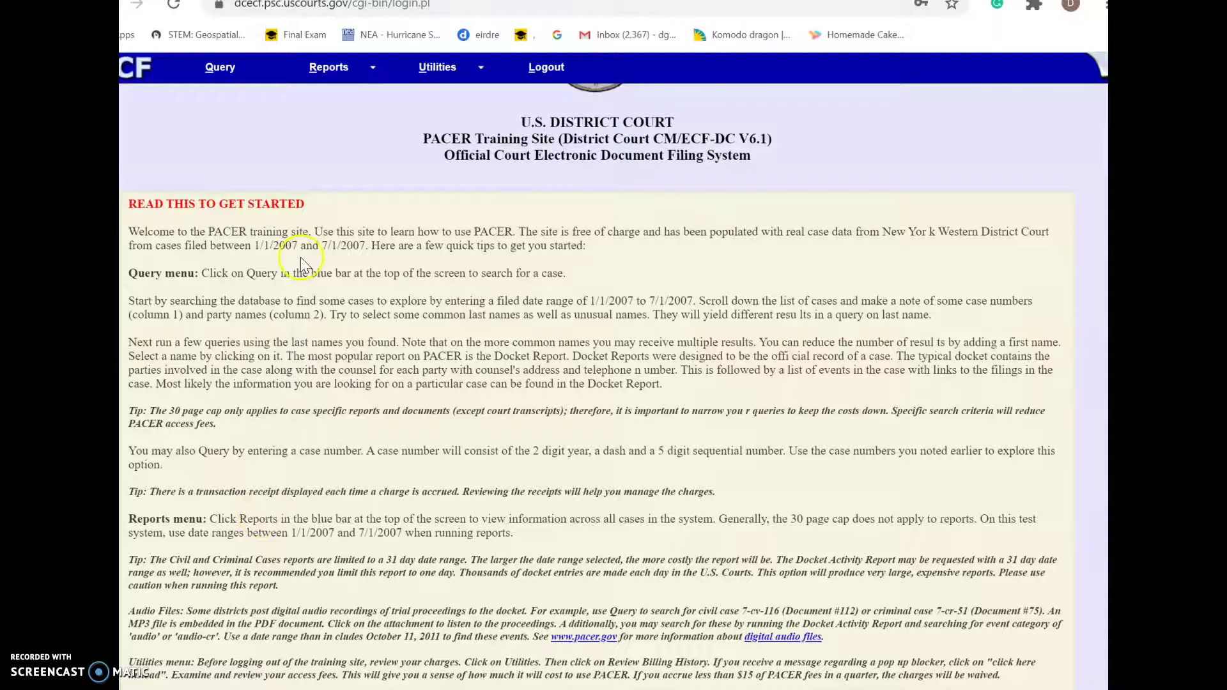
{"action": "left_click", "coordinate": [217, 76]}
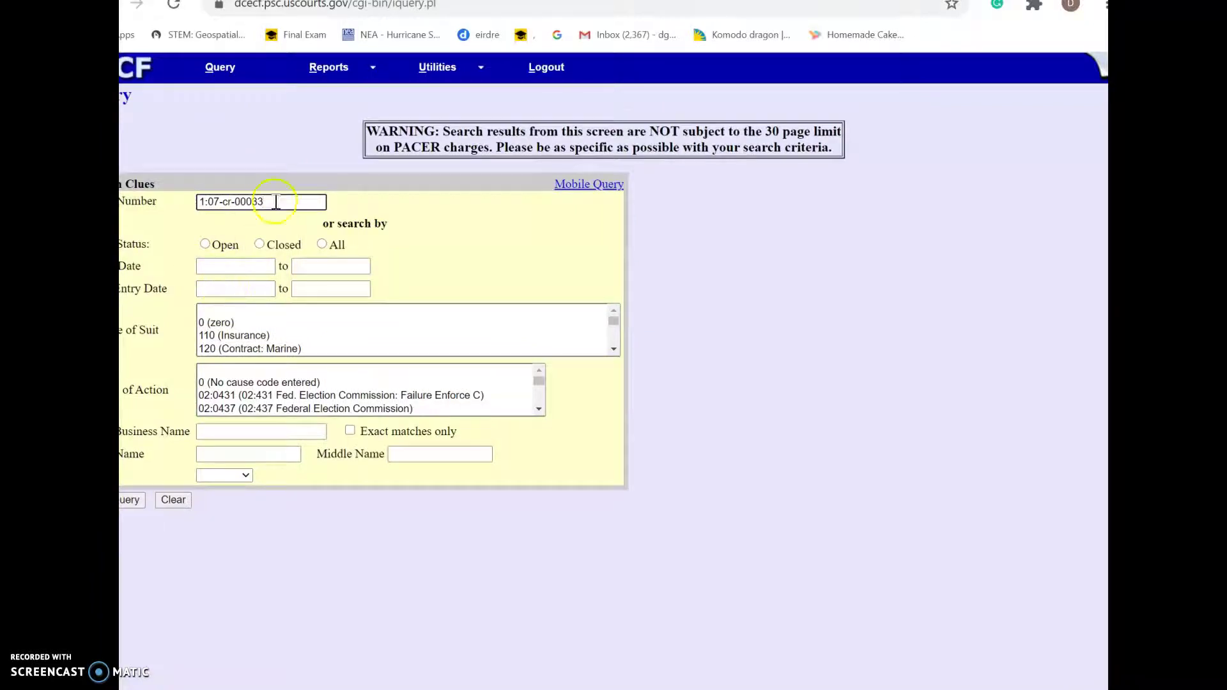
{"action": "left_click", "coordinate": [136, 196]}
{"action": "key", "text": "BackSpace"}
Back in Canvas, review the question list down to the first defendant's questions
{"action": "key", "text": "ctrl+shift+Tab"}
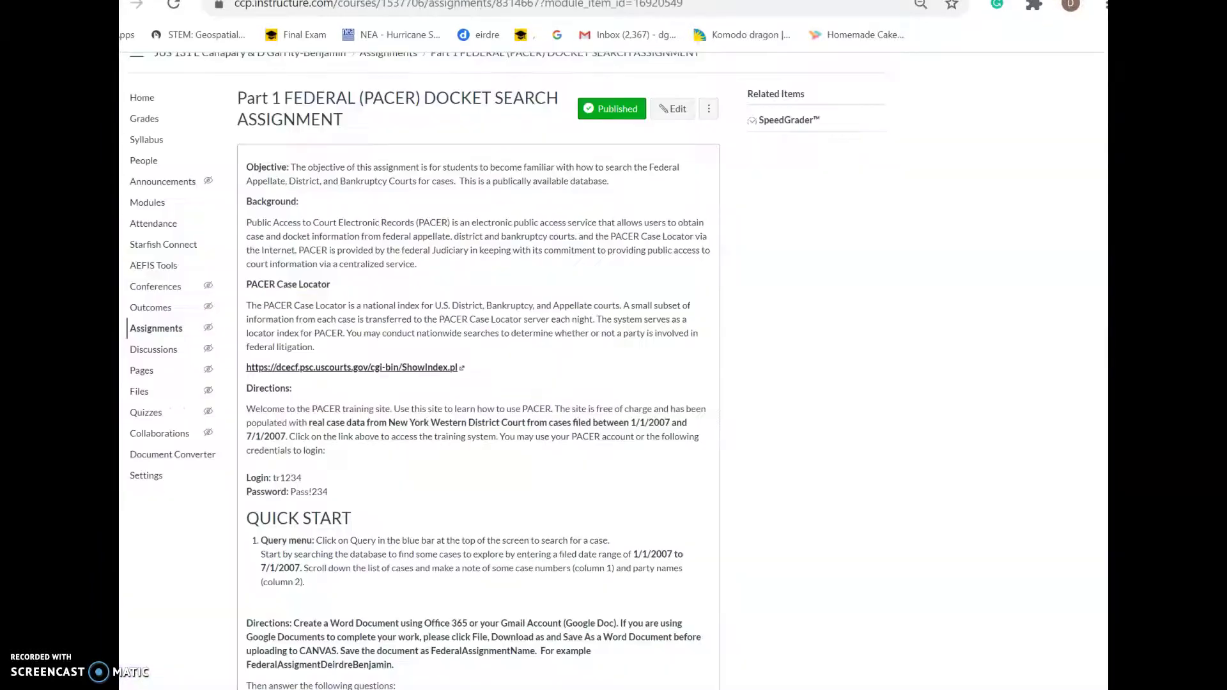
{"action": "scroll", "coordinate": [358, 447], "scroll_direction": "down", "scroll_amount": 6}
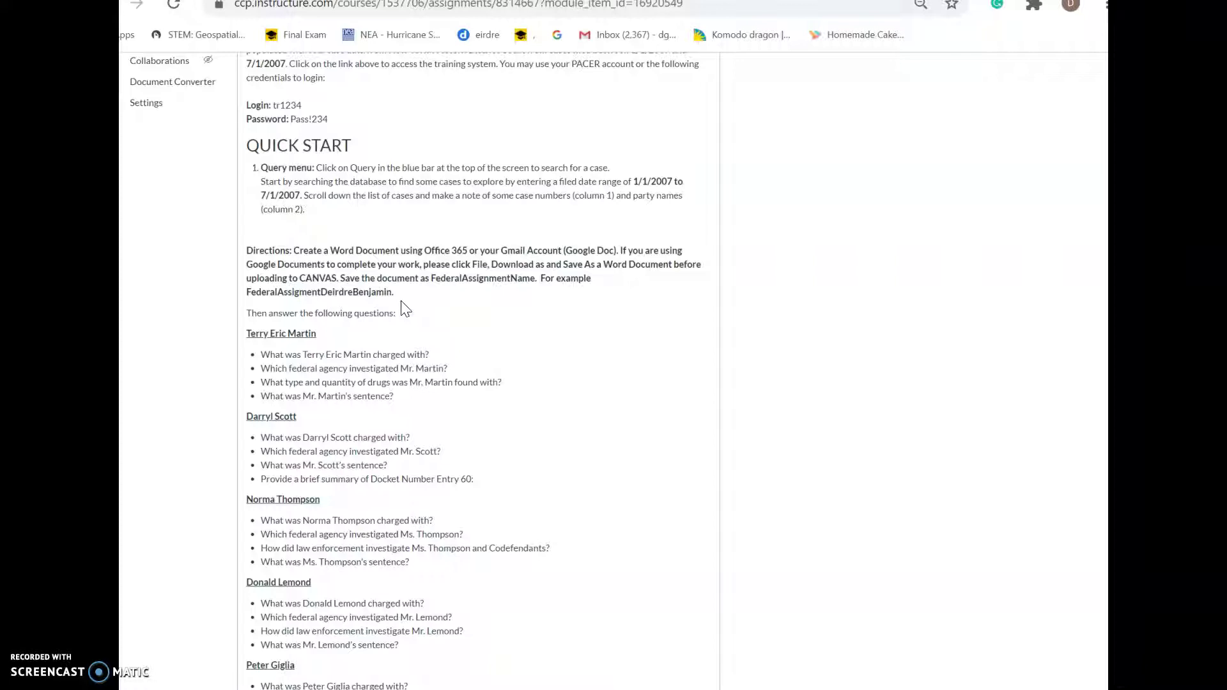
{"action": "scroll", "coordinate": [402, 303], "scroll_direction": "down", "scroll_amount": 1}
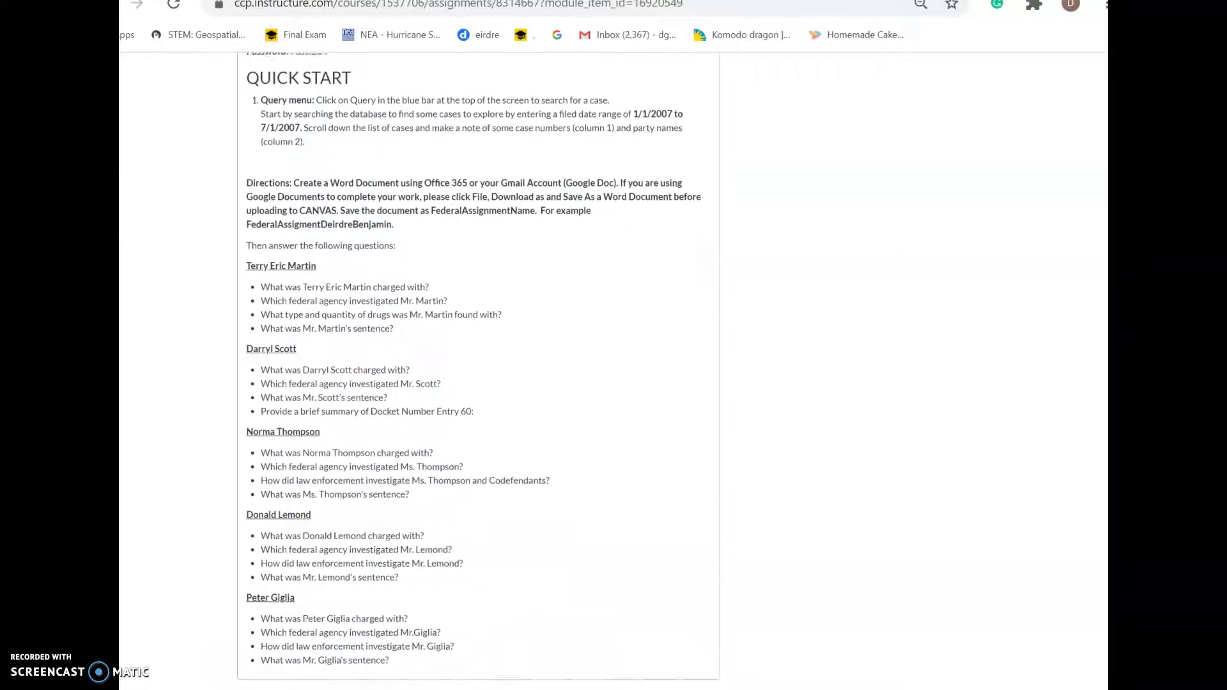
{"action": "left_click", "coordinate": [252, 265]}
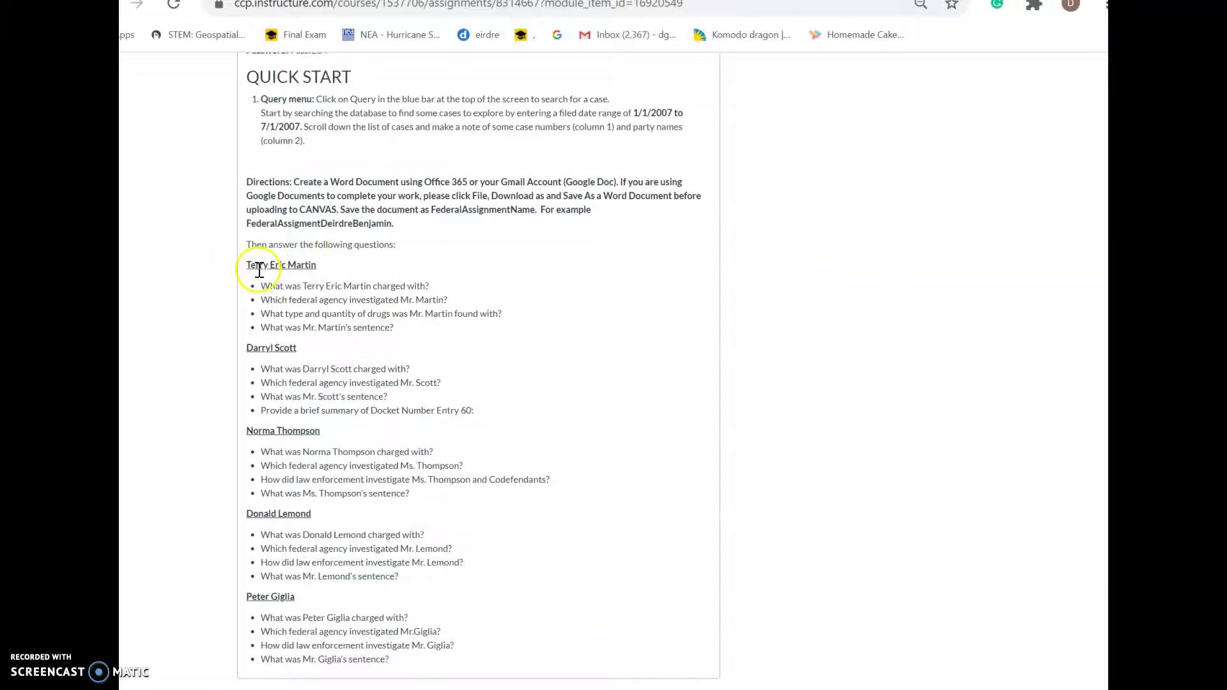
Enter the first defendant's last and middle names in the PACER query form
{"action": "key", "text": "ctrl+Tab"}
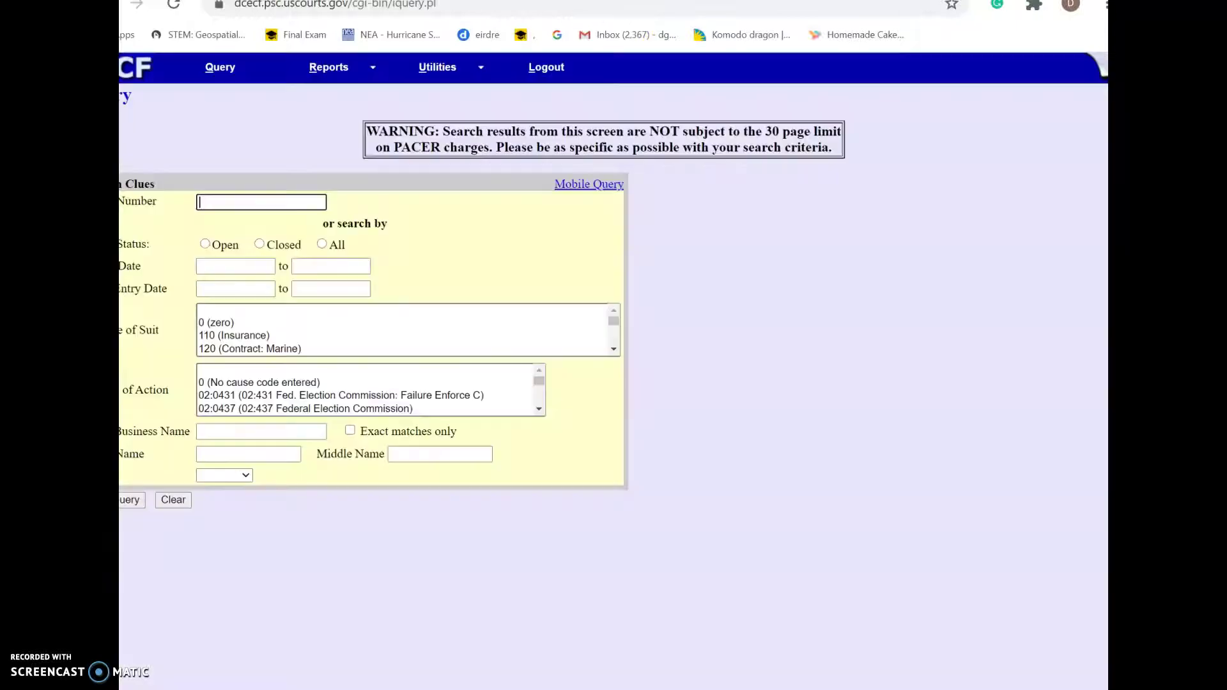
{"action": "left_click", "coordinate": [230, 206]}
{"action": "left_click", "coordinate": [258, 429]}
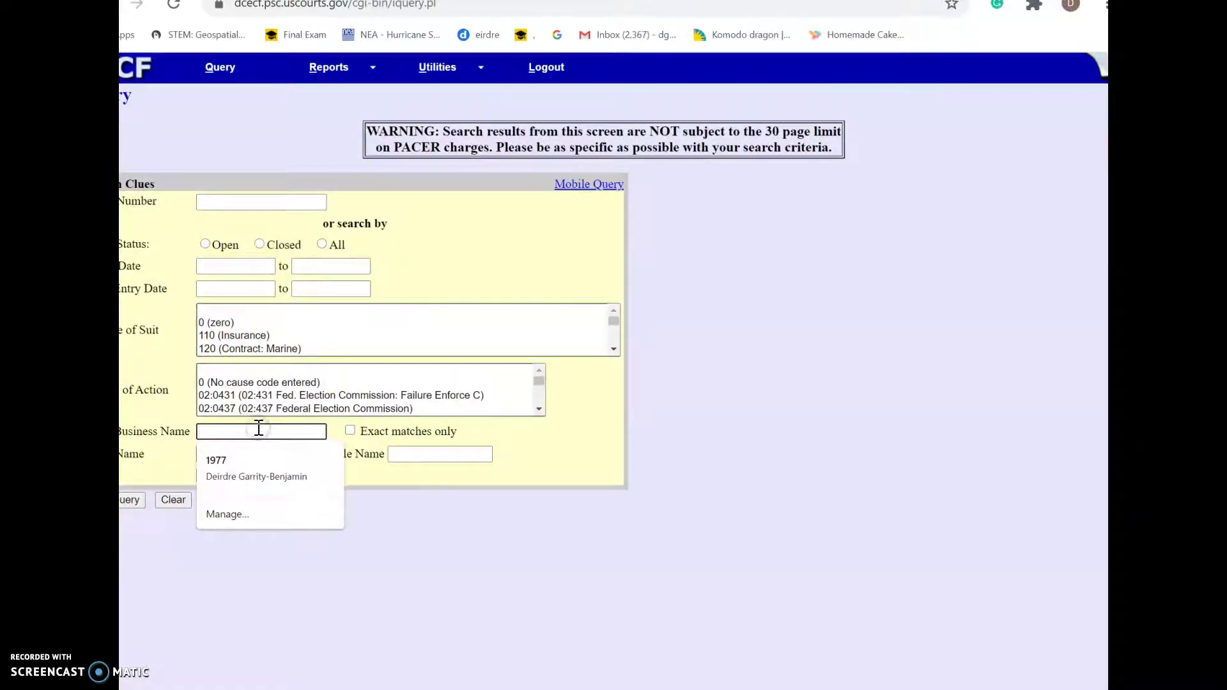
{"action": "type", "text": "Martin"}
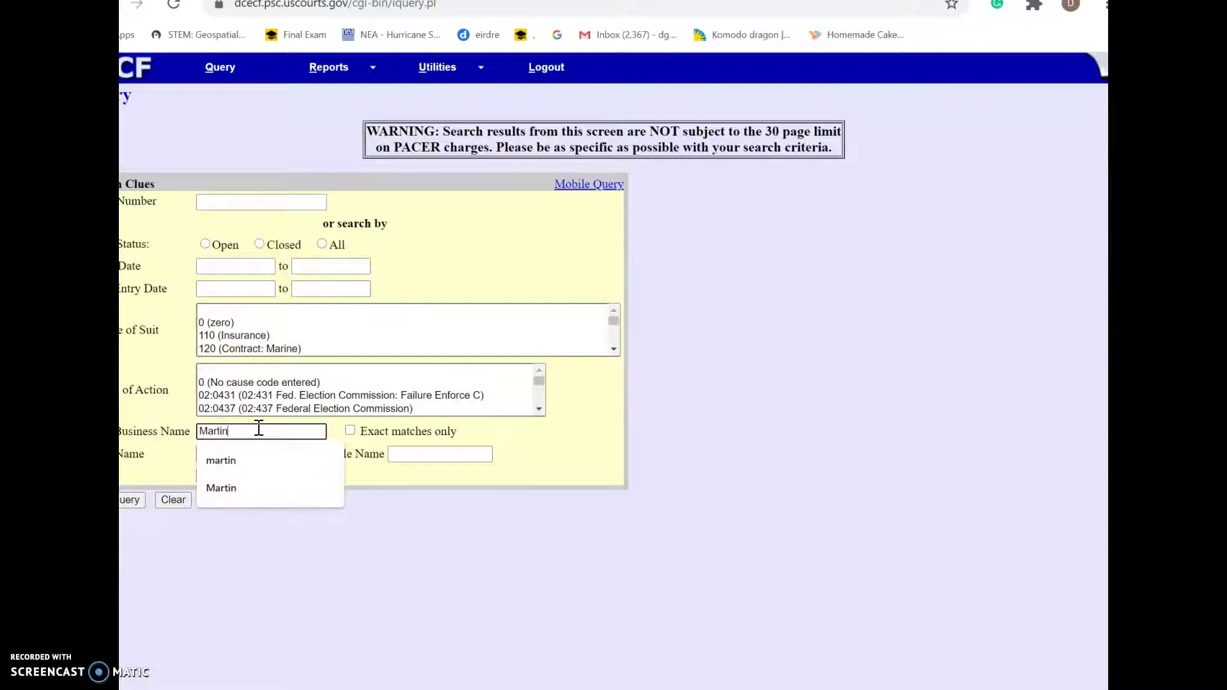
{"action": "left_click", "coordinate": [392, 460]}
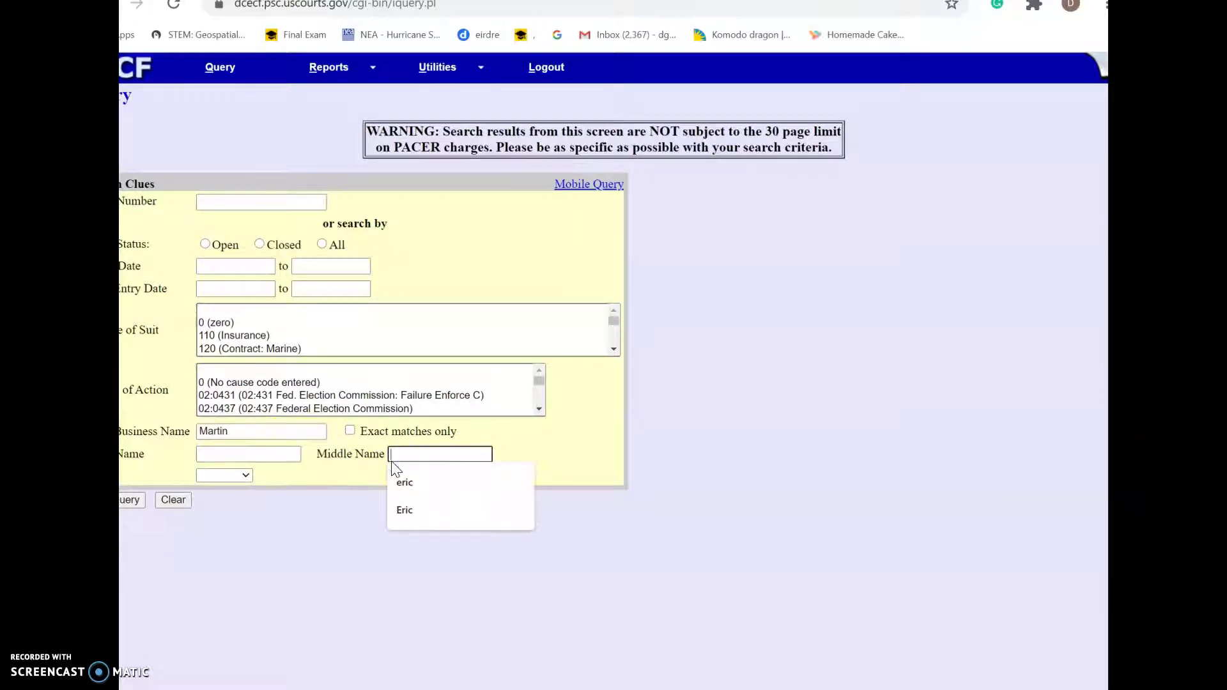
{"action": "type", "text": "Eric"}
{"action": "left_click", "coordinate": [294, 450]}
Add the defendant's first name, run the name search, and open case 1:07-cr-00033-RJA
{"action": "type", "text": "Terry"}
{"action": "left_click", "coordinate": [132, 505]}
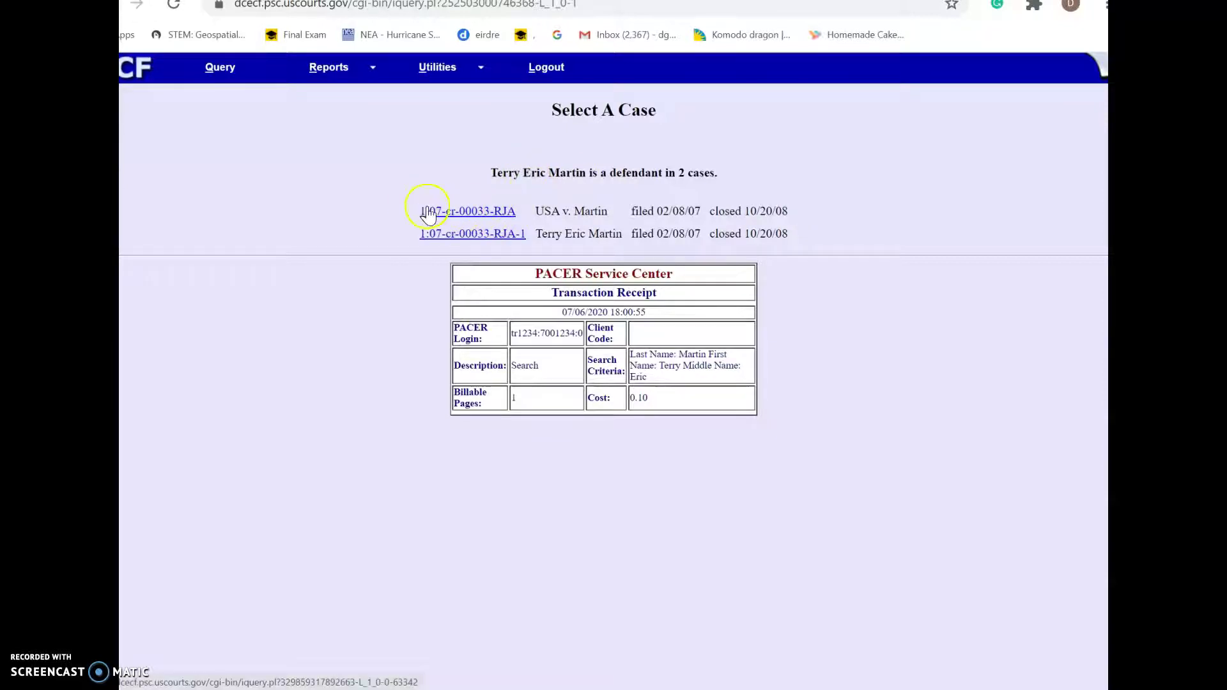
{"action": "left_click", "coordinate": [483, 212]}
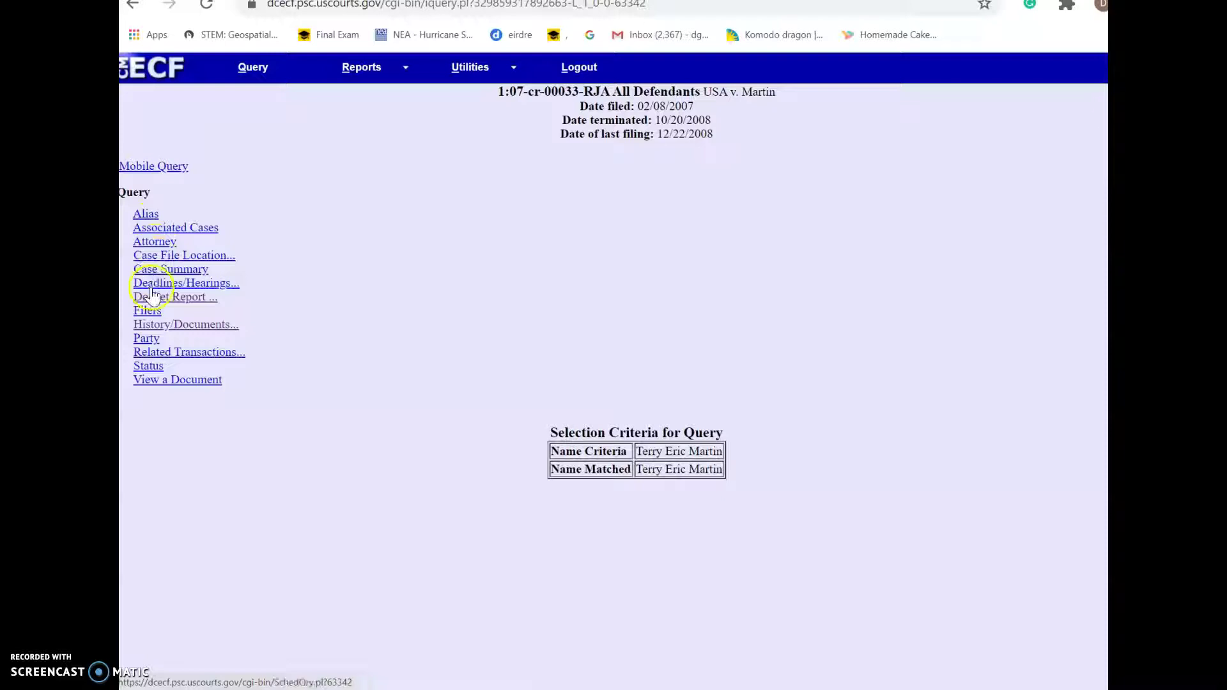
{"action": "left_click", "coordinate": [147, 313]}
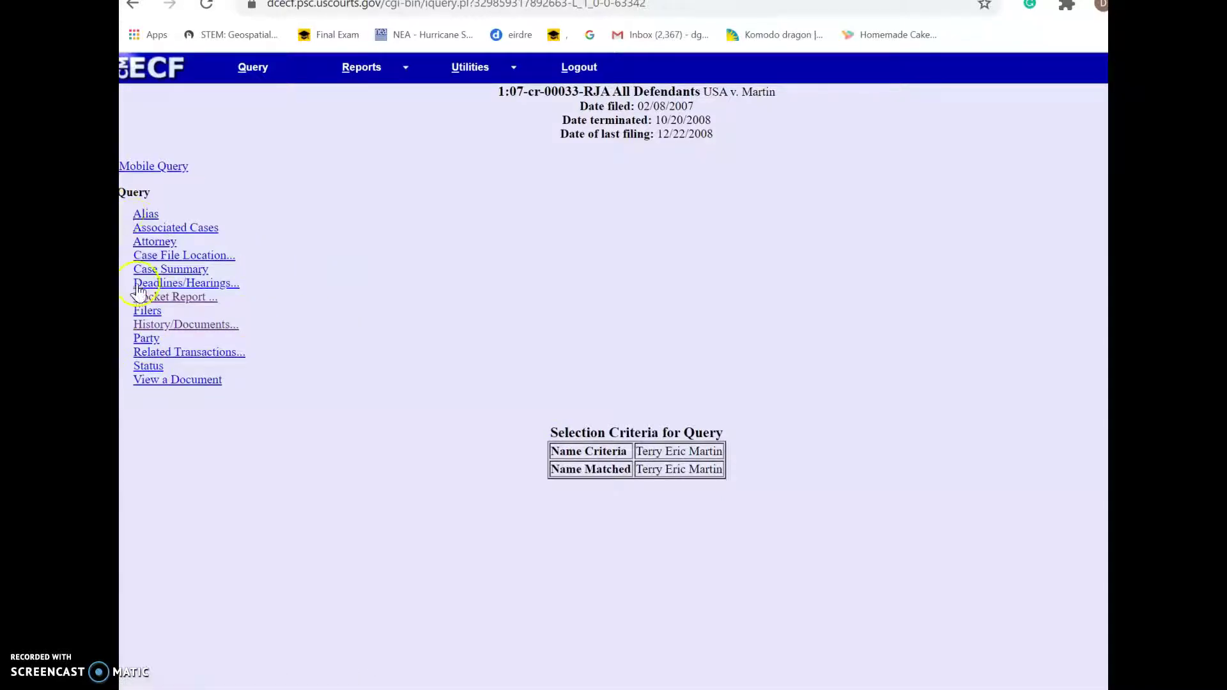
{"action": "left_click", "coordinate": [142, 216]}
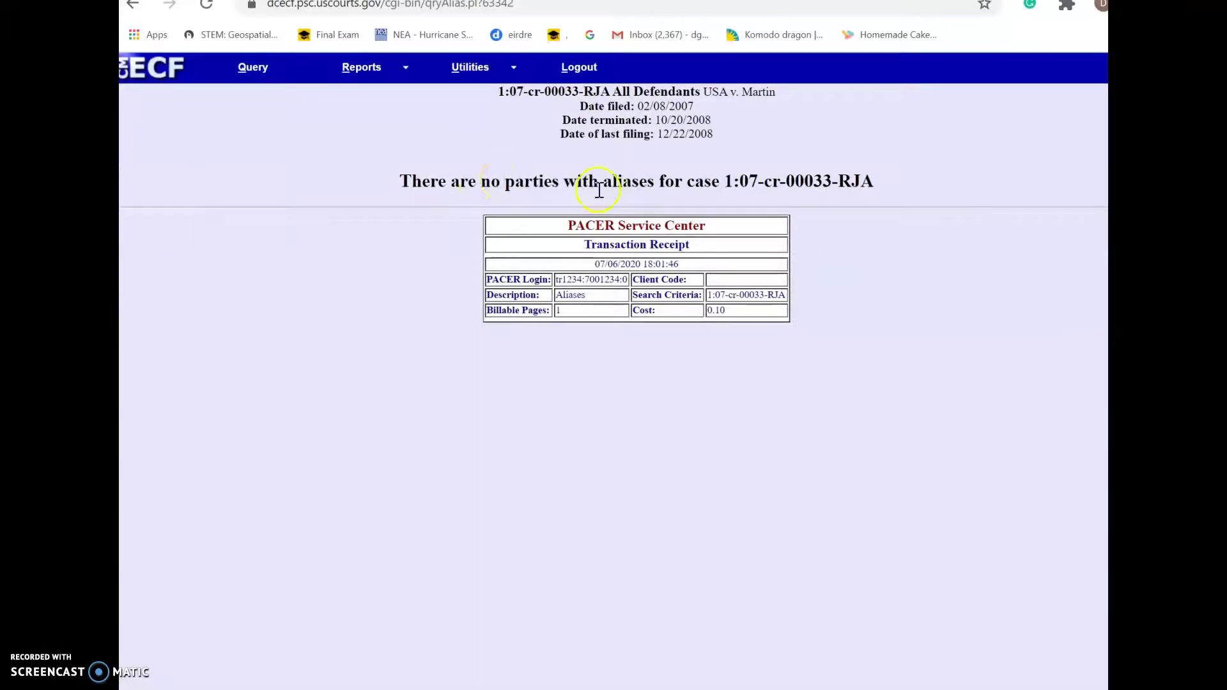
{"action": "left_click", "coordinate": [133, 8]}
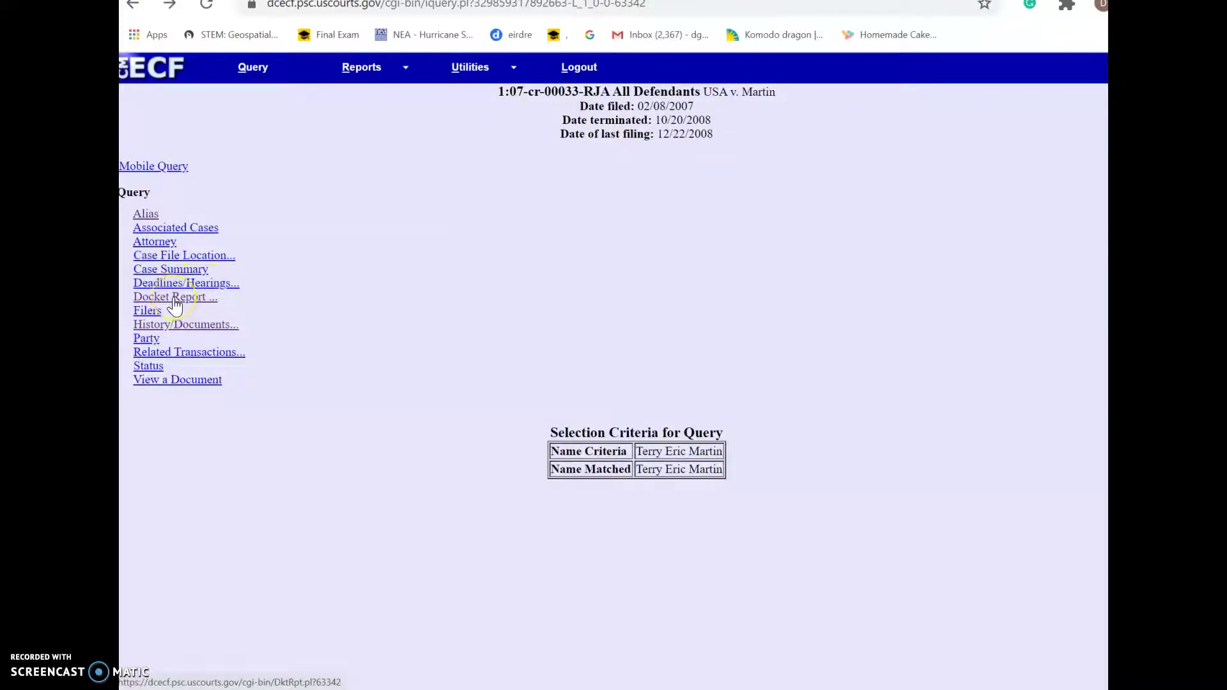
{"action": "left_click", "coordinate": [182, 269]}
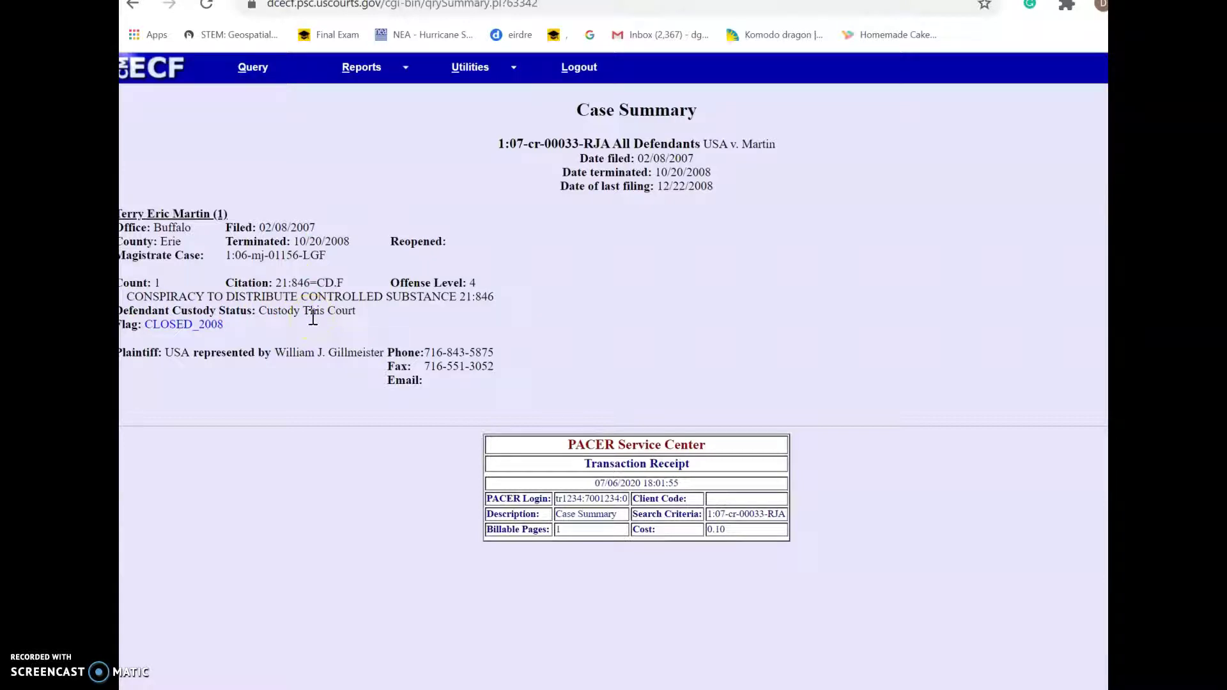
{"action": "left_click", "coordinate": [133, 6]}
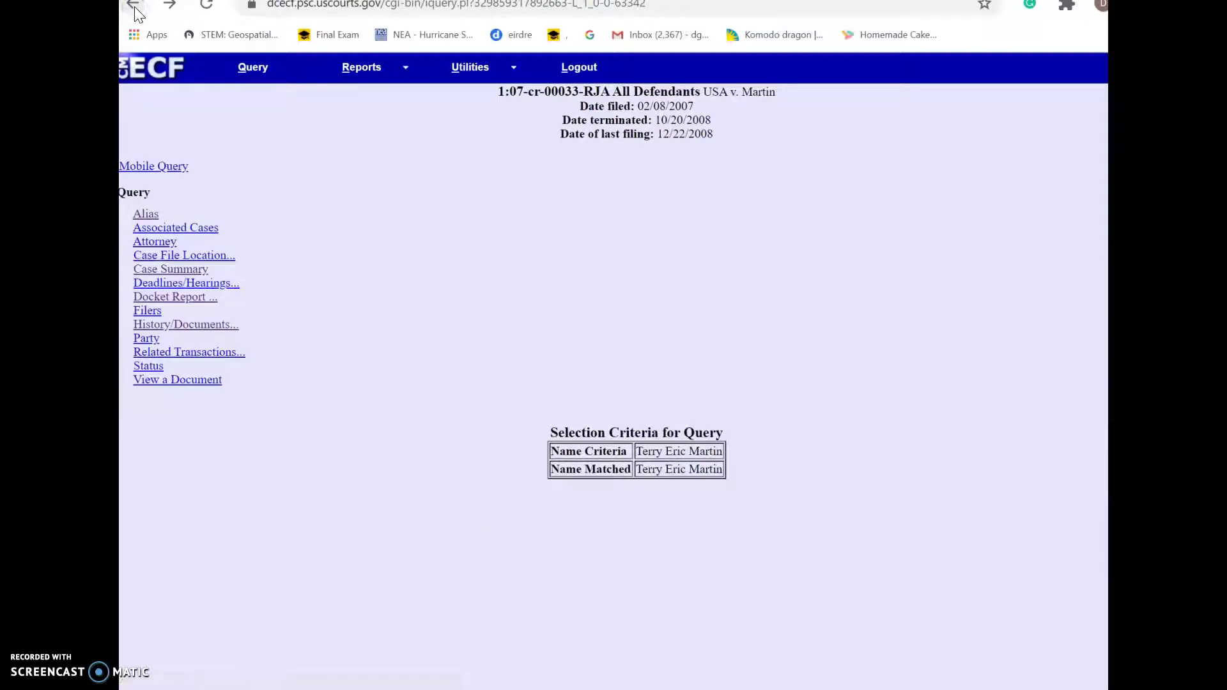
Generate the 1:07-cr-00033-RJA criminal docket report and check the 37-month sentence under Pending Counts
{"action": "left_click", "coordinate": [174, 302]}
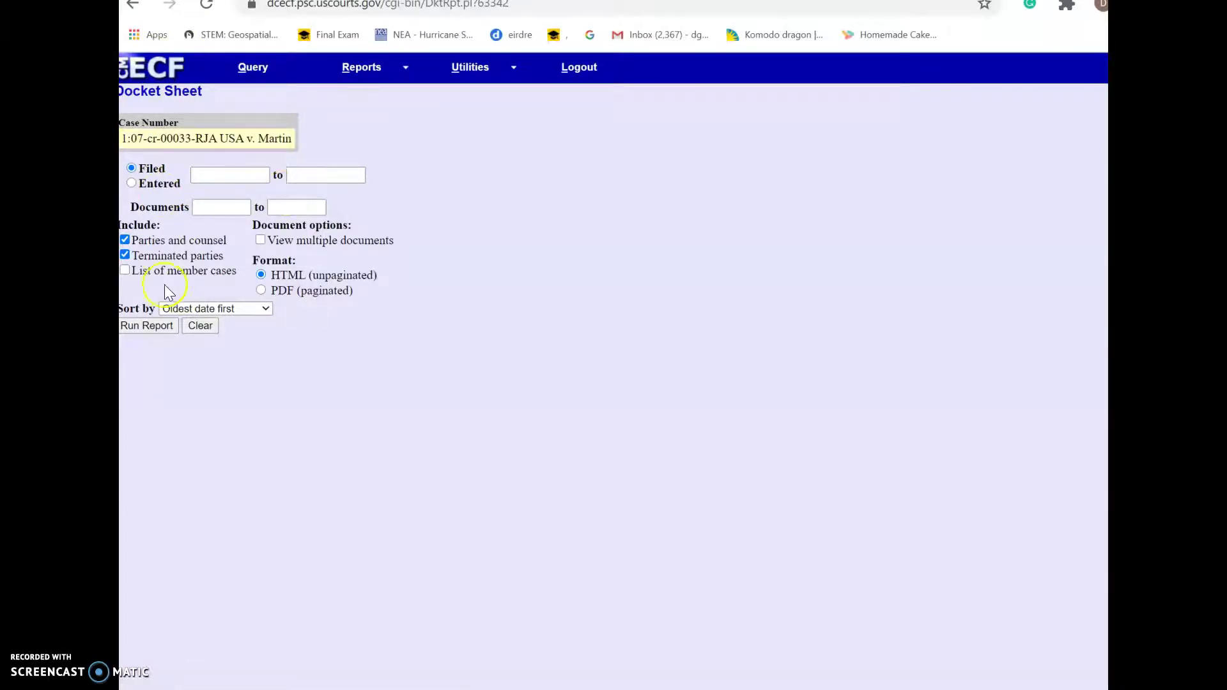
{"action": "left_click", "coordinate": [154, 326]}
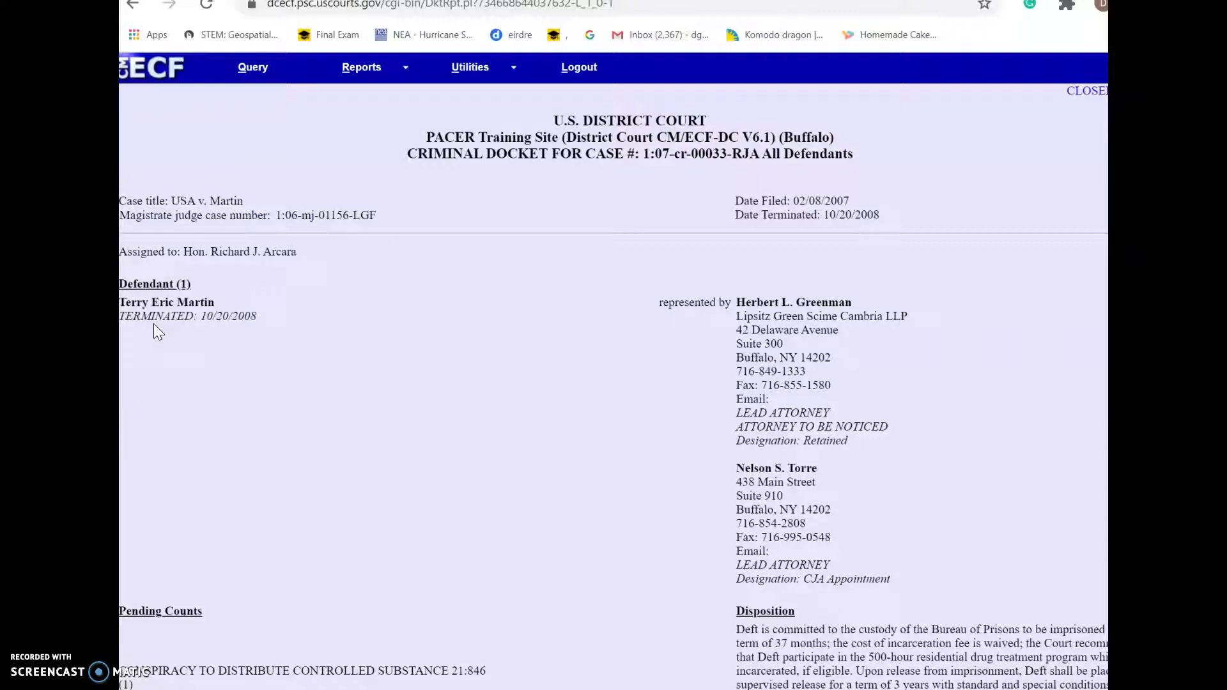
{"action": "scroll", "coordinate": [154, 323], "scroll_direction": "down", "scroll_amount": 4}
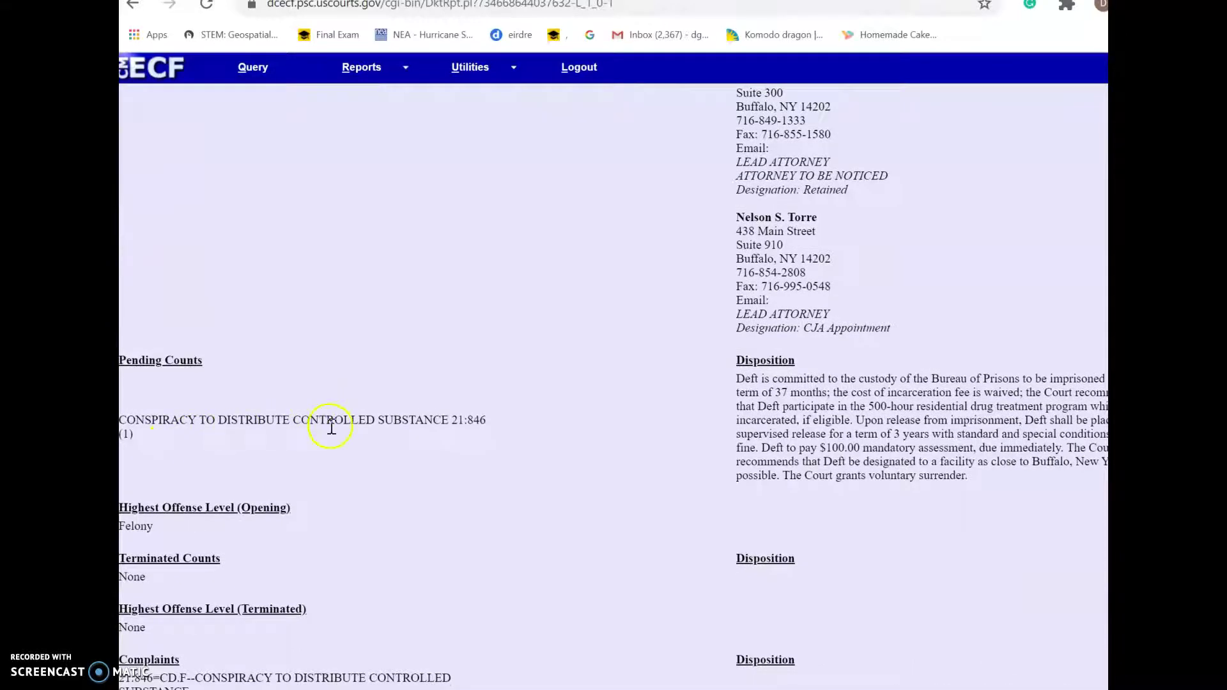
{"action": "left_click", "coordinate": [621, 2]}
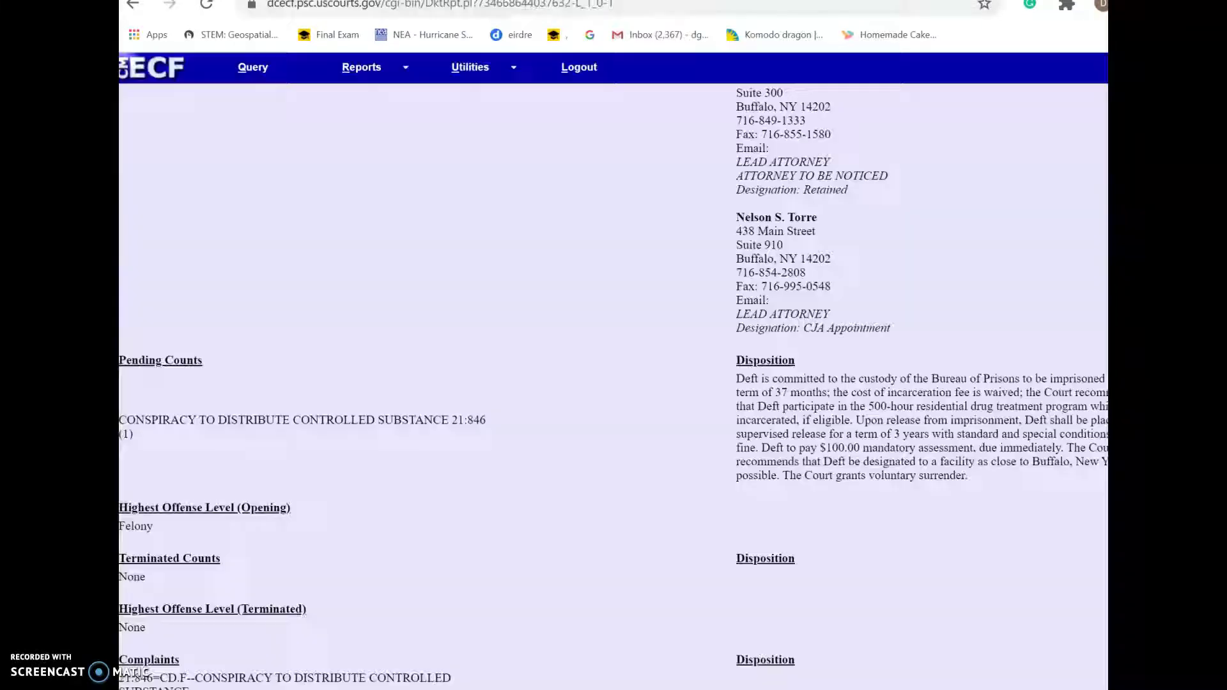
Compare the defendant's charge, agency, drug quantity and sentence questions against the docket
{"action": "left_click", "coordinate": [750, 3]}
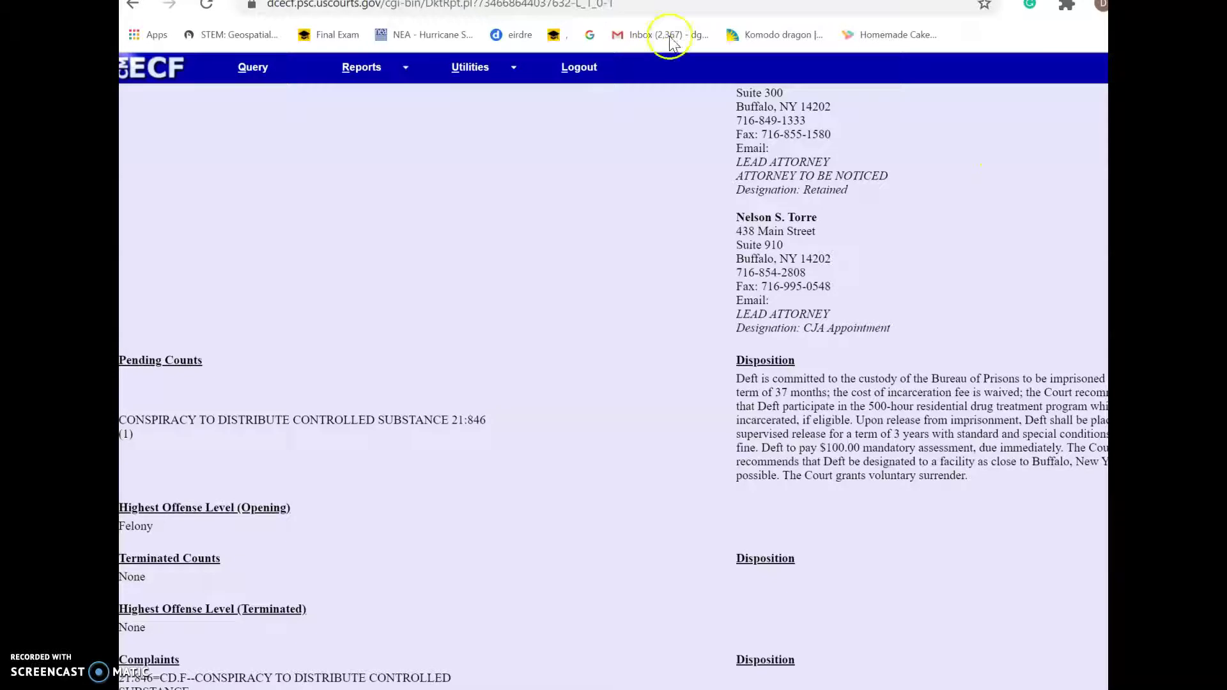
{"action": "key", "text": "ctrl+Tab"}
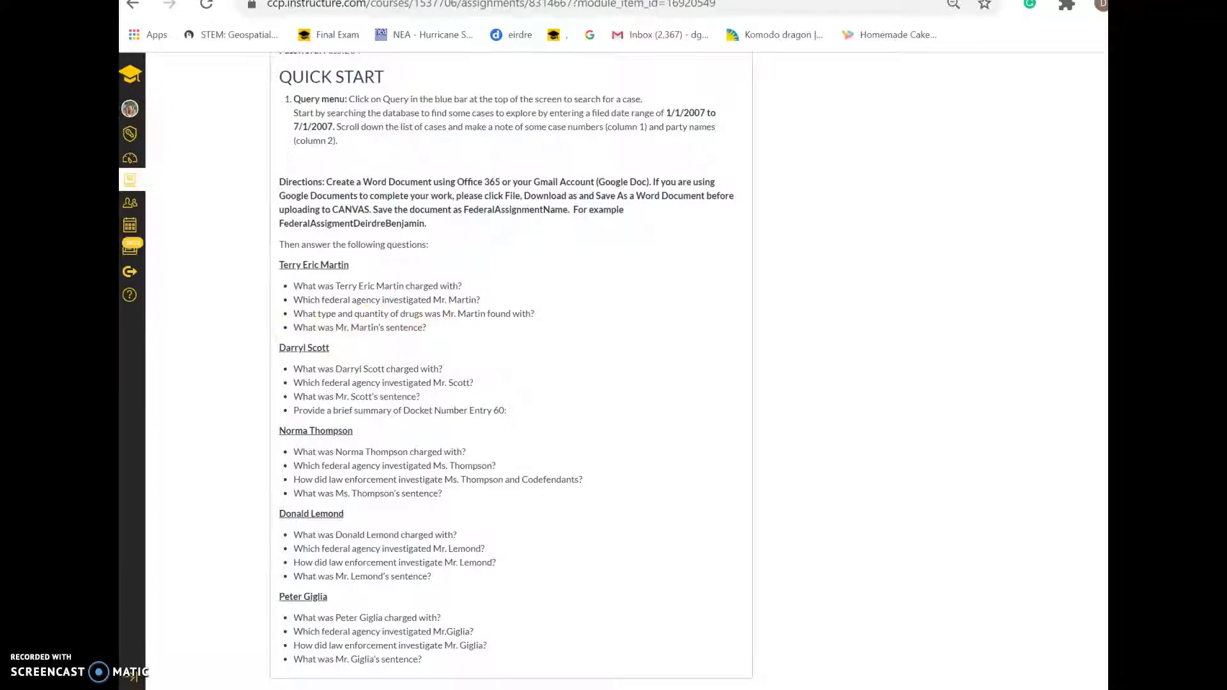
{"action": "key", "text": "ctrl+Tab"}
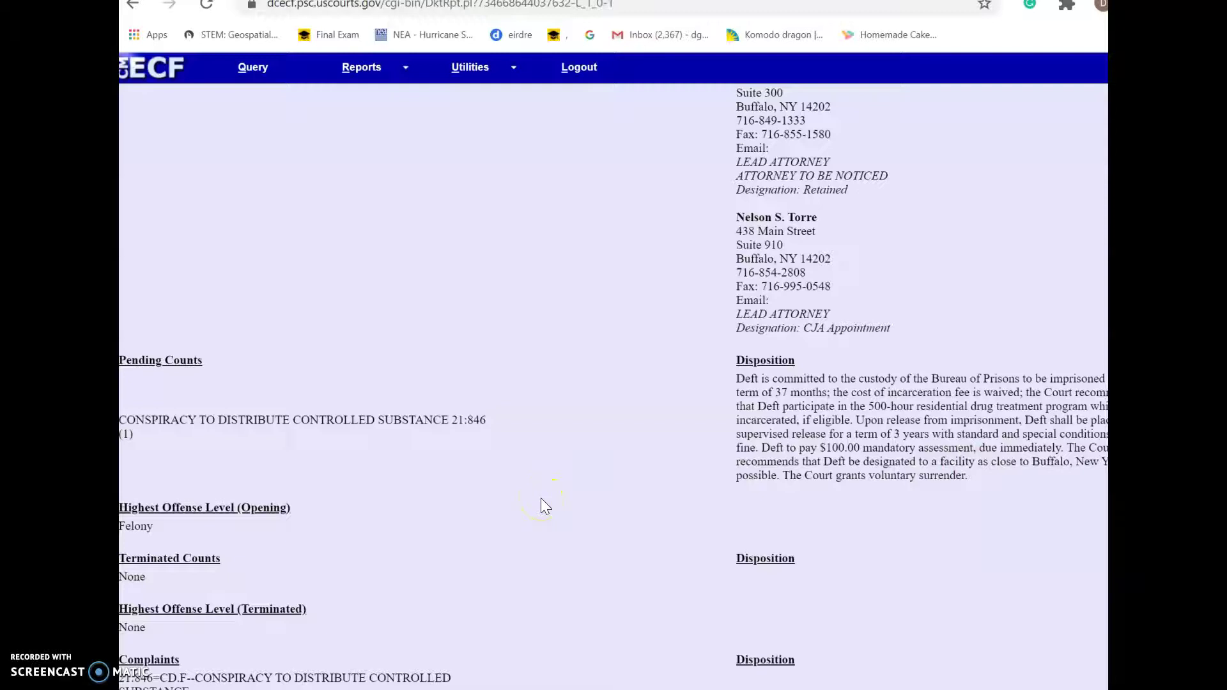
Read through the criminal docket entries, then return to the Canvas assignment questions
{"action": "scroll", "coordinate": [540, 505], "scroll_direction": "down", "scroll_amount": 8}
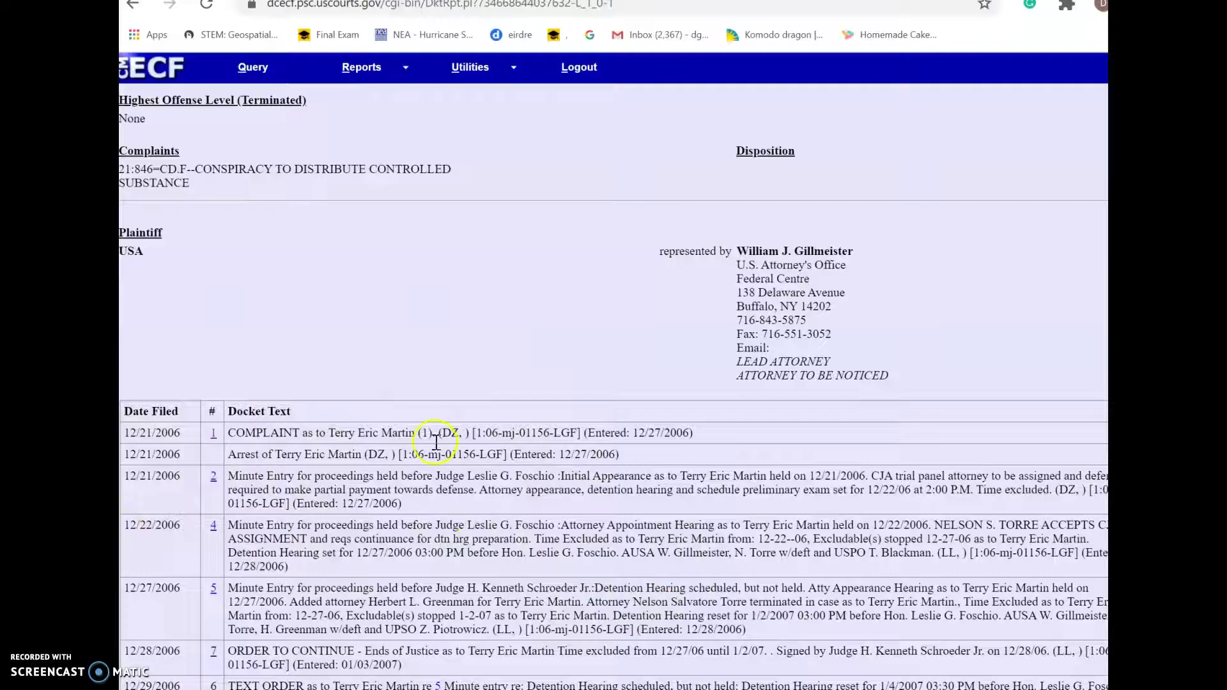
{"action": "scroll", "coordinate": [210, 535], "scroll_direction": "down", "scroll_amount": 1}
{"action": "scroll", "coordinate": [210, 535], "scroll_direction": "down", "scroll_amount": 10}
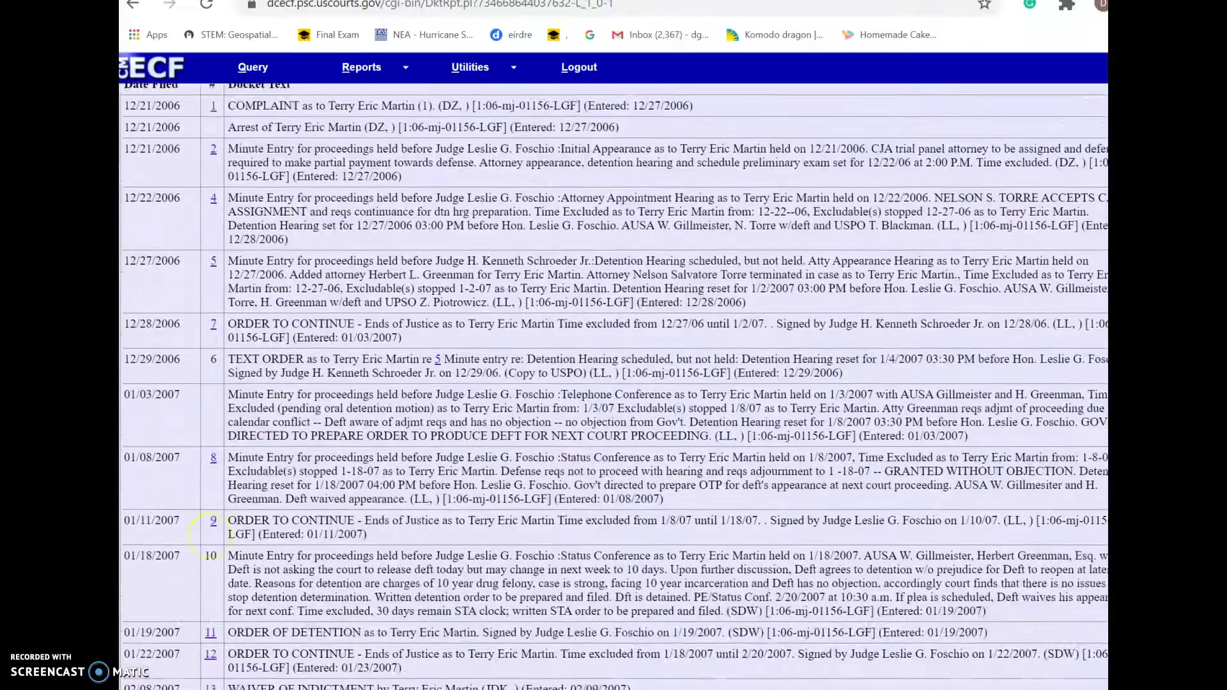
{"action": "scroll", "coordinate": [614, 386], "scroll_direction": "down", "scroll_amount": 10}
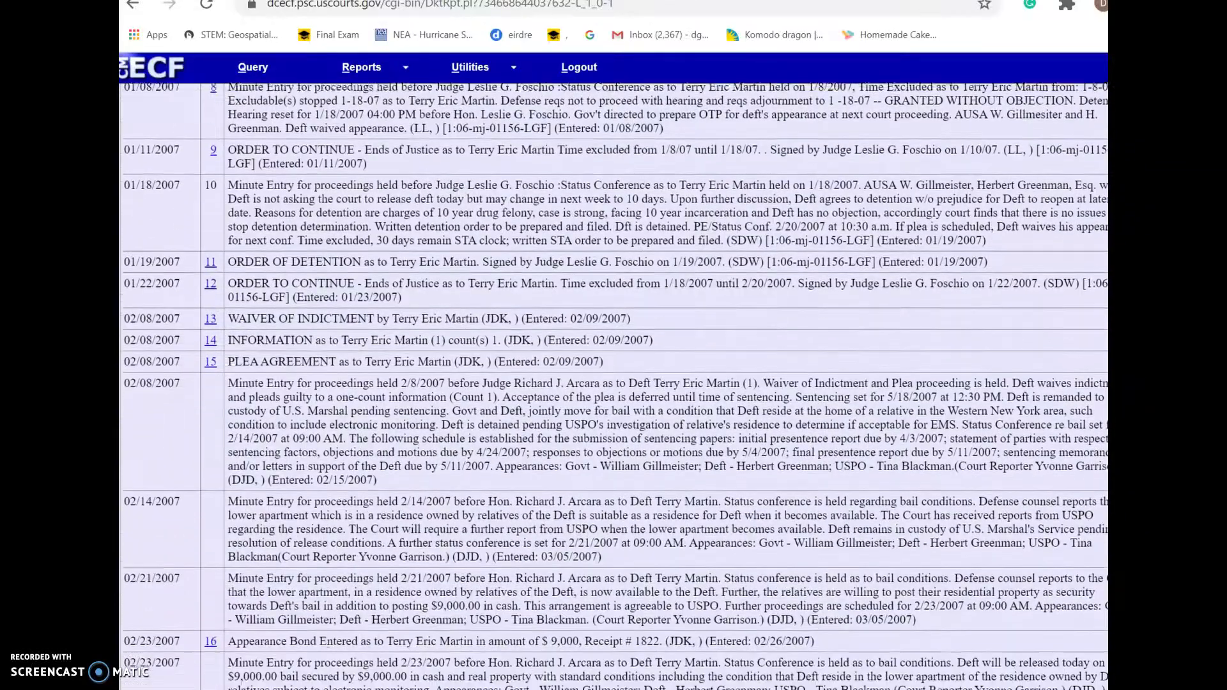
{"action": "scroll", "coordinate": [613, 386], "scroll_direction": "up", "scroll_amount": 2}
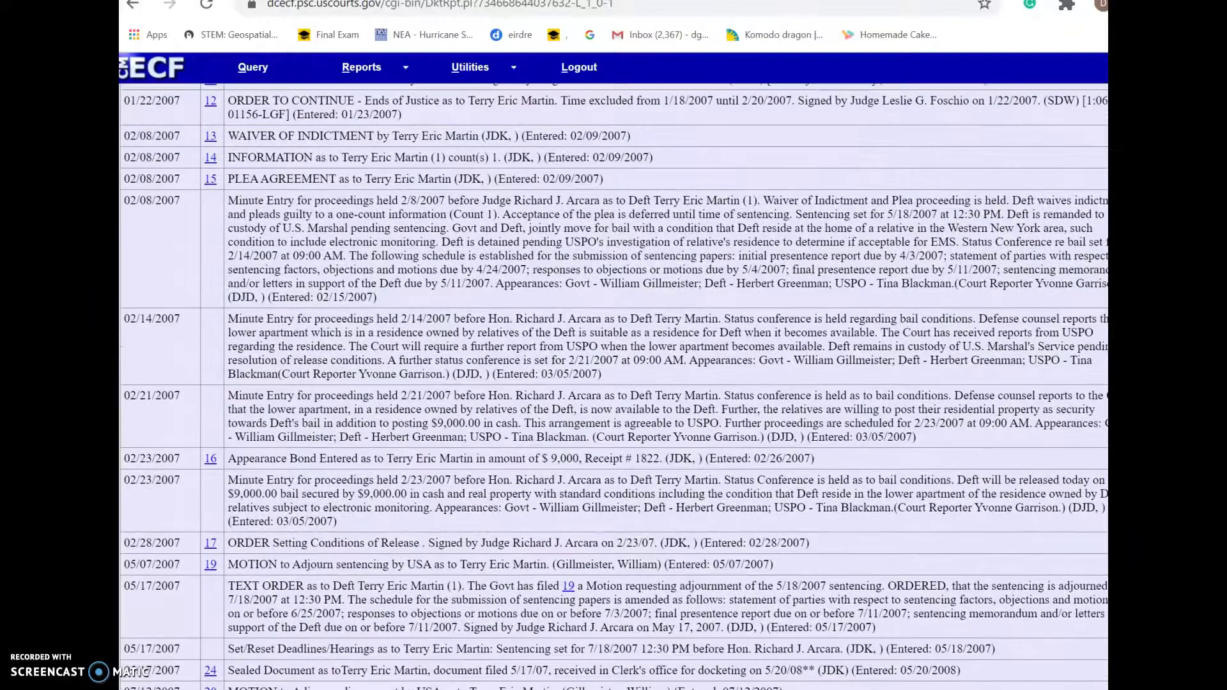
{"action": "scroll", "coordinate": [613, 386], "scroll_direction": "down", "scroll_amount": 1}
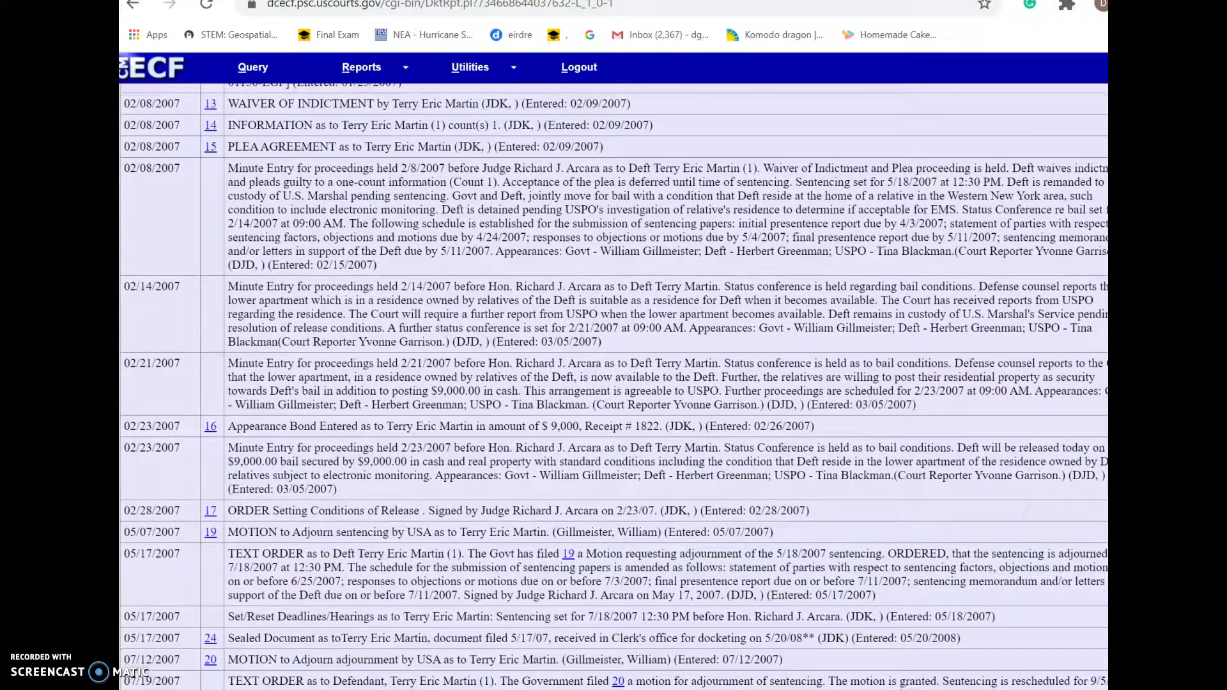
{"action": "scroll", "coordinate": [613, 386], "scroll_direction": "down", "scroll_amount": 1}
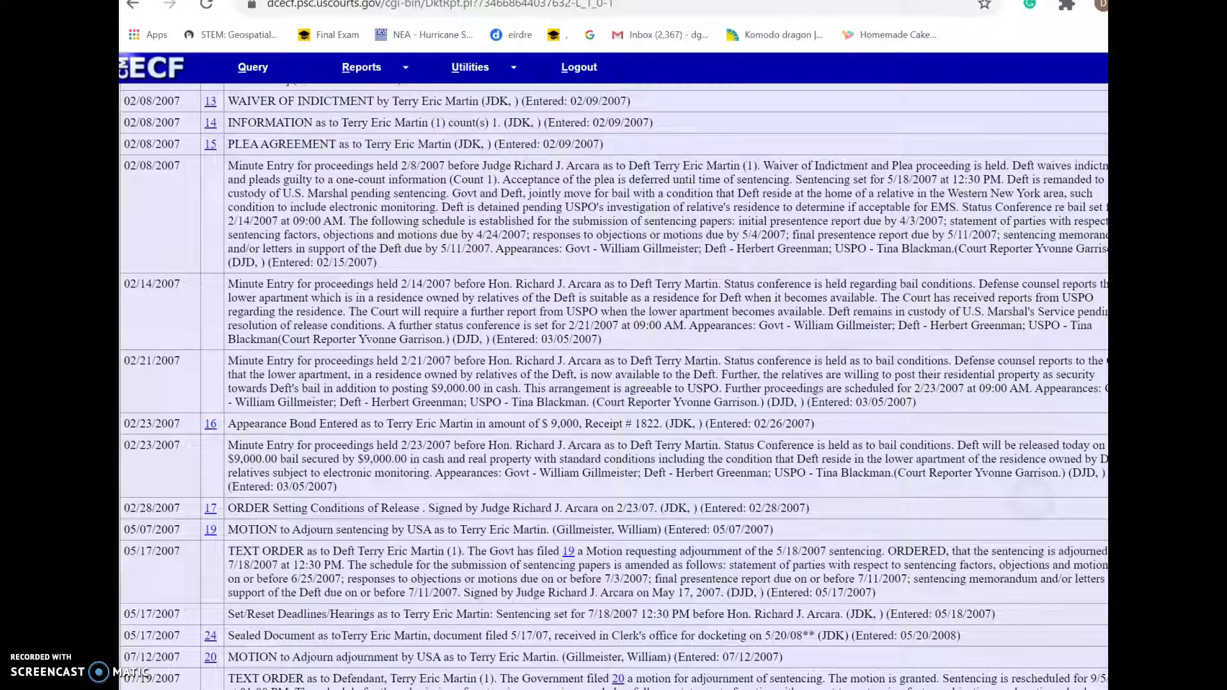
{"action": "scroll", "coordinate": [613, 386], "scroll_direction": "down", "scroll_amount": 5}
{"action": "scroll", "coordinate": [613, 386], "scroll_direction": "down", "scroll_amount": 3}
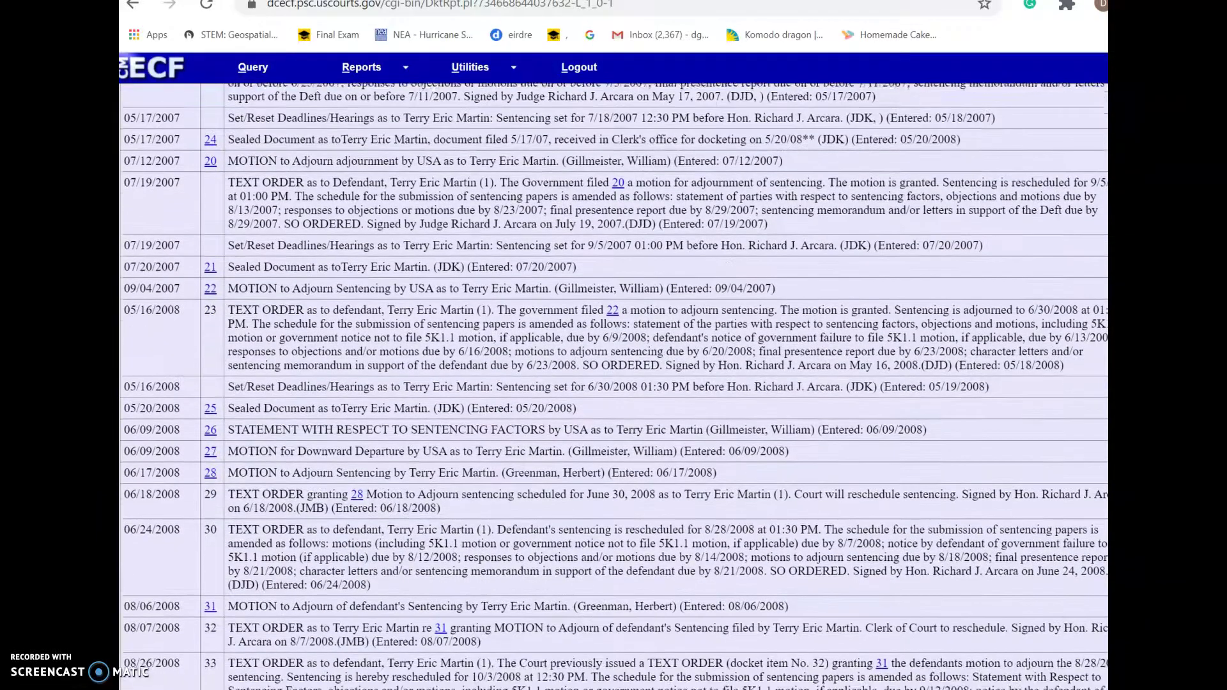
{"action": "scroll", "coordinate": [614, 386], "scroll_direction": "down", "scroll_amount": 8}
{"action": "scroll", "coordinate": [614, 386], "scroll_direction": "up", "scroll_amount": 12}
{"action": "scroll", "coordinate": [614, 386], "scroll_direction": "up", "scroll_amount": 20}
{"action": "scroll", "coordinate": [614, 386], "scroll_direction": "down", "scroll_amount": 2}
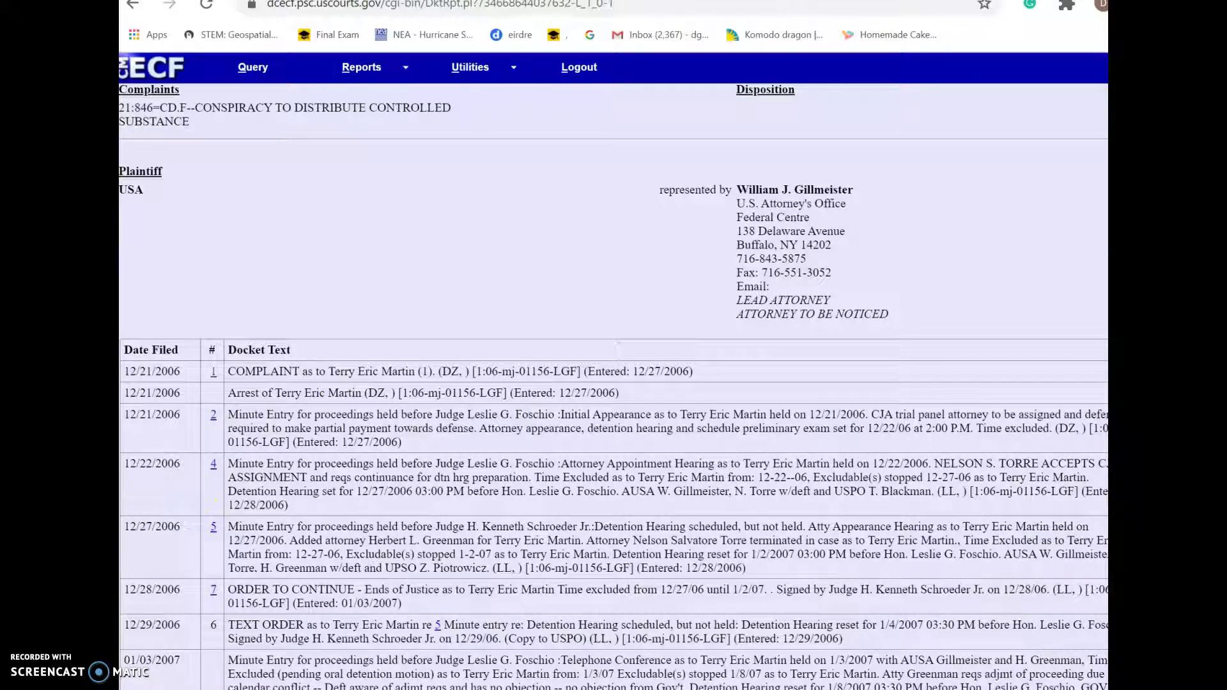
{"action": "key", "text": "ctrl+Tab"}
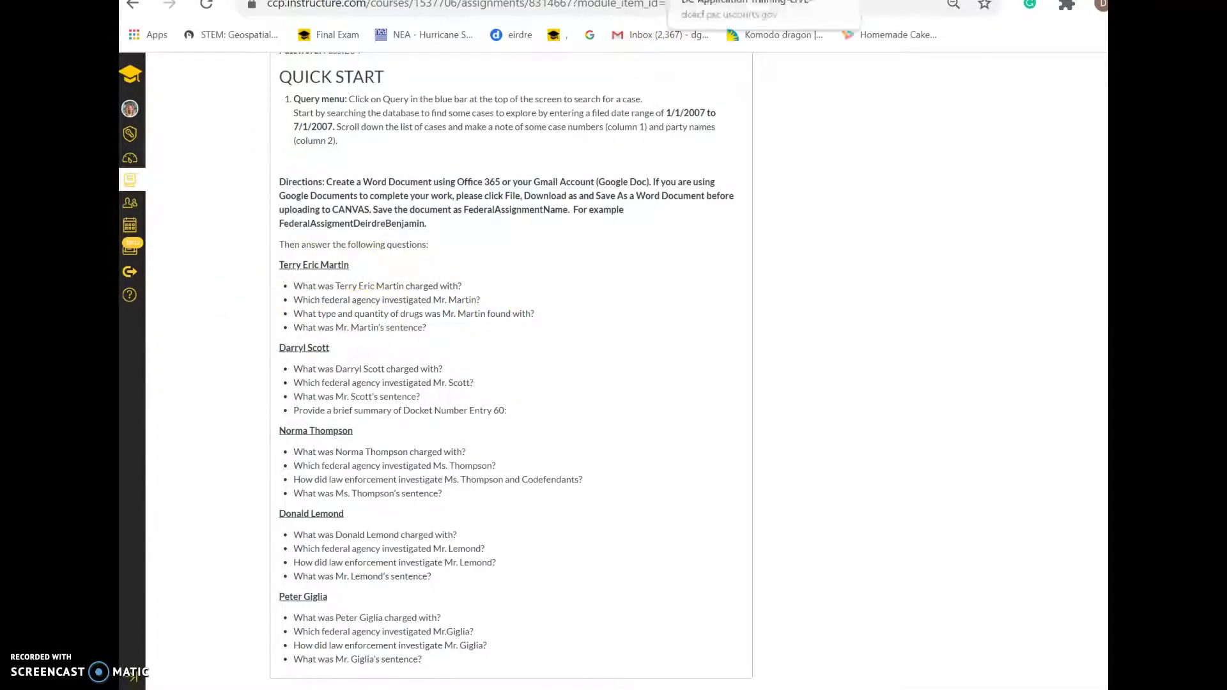
Open the docket entry 1 complaint, logging in with the training account login and password
{"action": "left_click", "coordinate": [703, 0]}
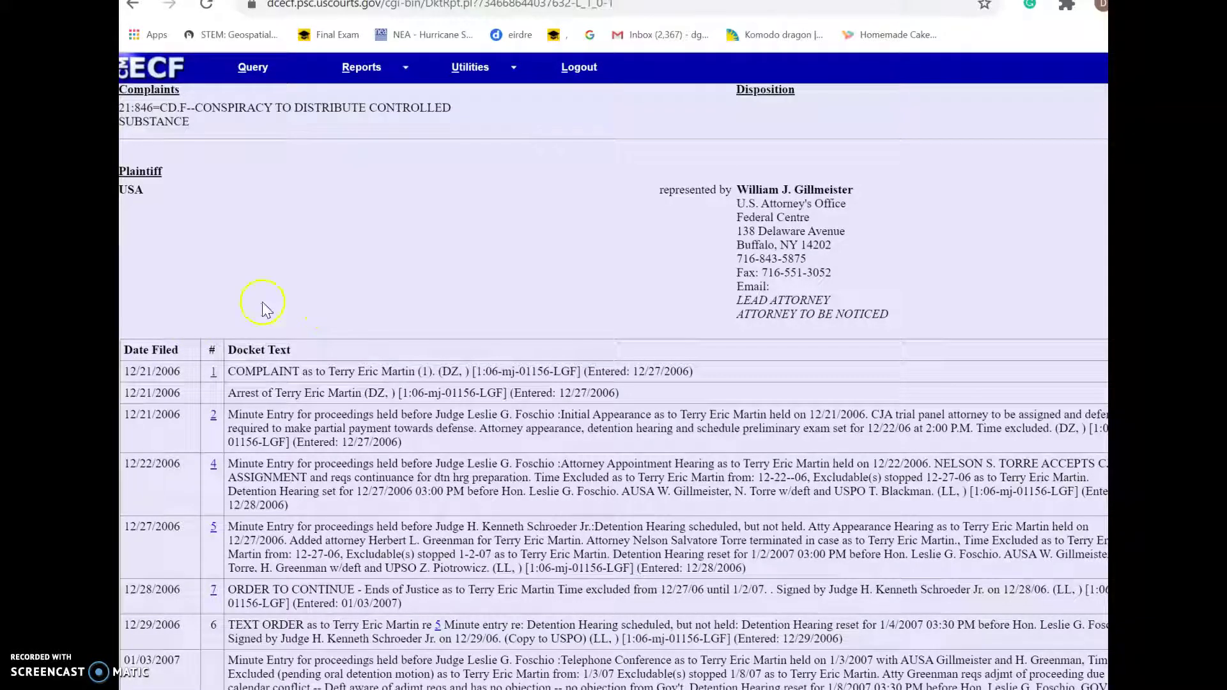
{"action": "left_click", "coordinate": [213, 377]}
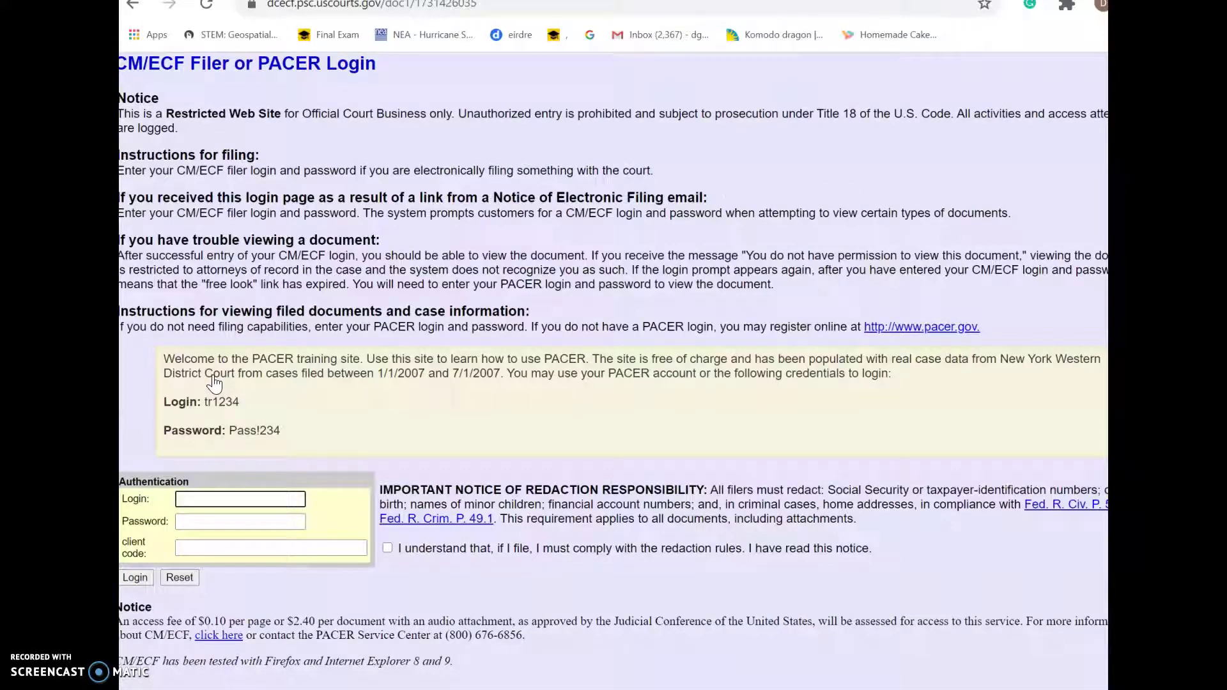
{"action": "type", "text": "tr1234"}
{"action": "left_click", "coordinate": [192, 527]}
{"action": "type", "text": "Pass!234"}
{"action": "key", "text": "Return"}
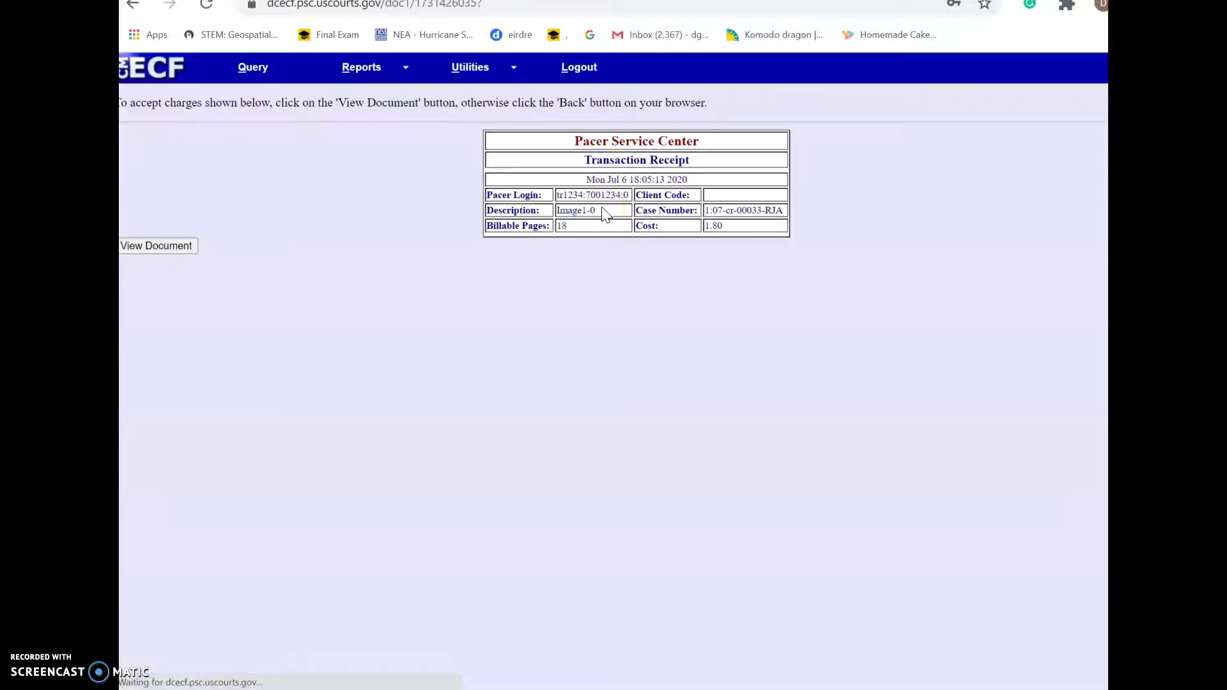
Accept the charge, read the complaint affidavit through page 5, then return to the questions
{"action": "left_click", "coordinate": [160, 249]}
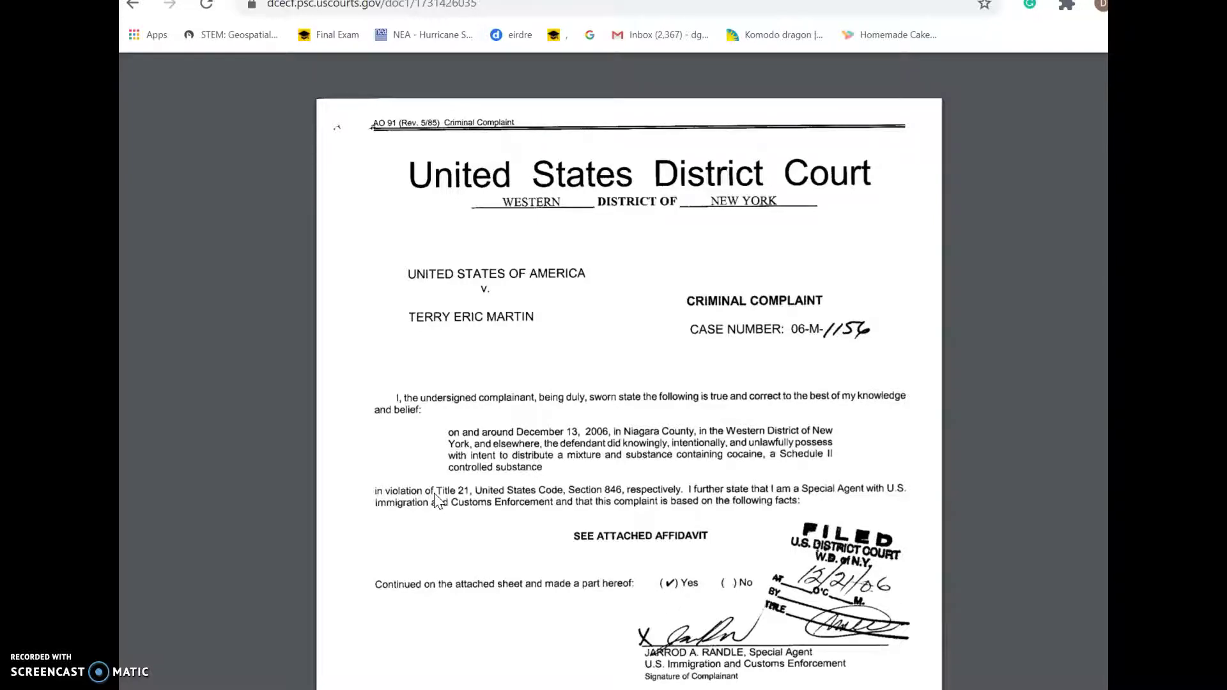
{"action": "scroll", "coordinate": [437, 499], "scroll_direction": "down", "scroll_amount": 10}
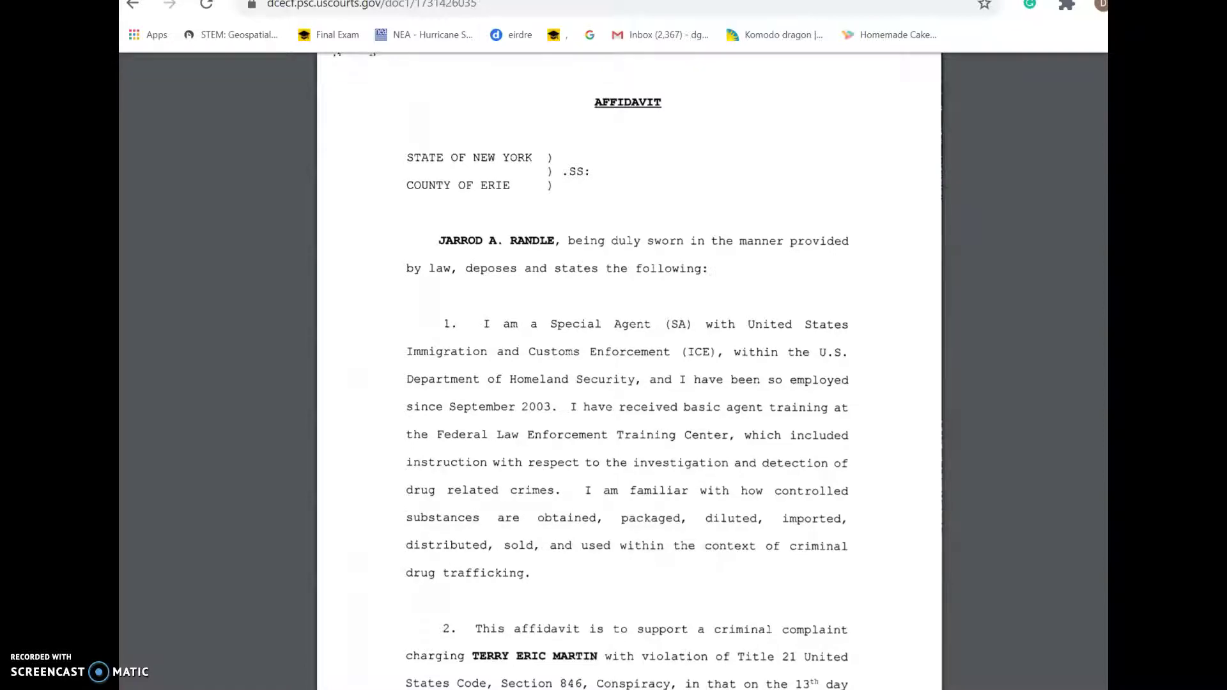
{"action": "scroll", "coordinate": [629, 371], "scroll_direction": "down", "scroll_amount": 3}
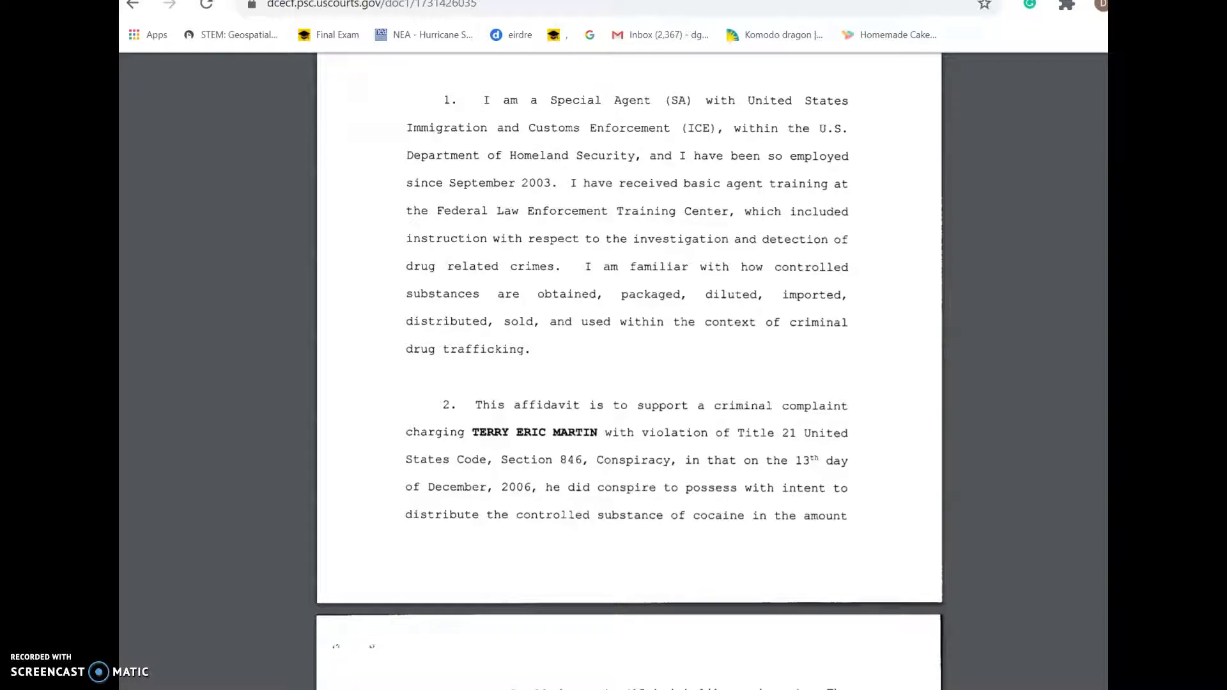
{"action": "scroll", "coordinate": [629, 371], "scroll_direction": "down", "scroll_amount": 8}
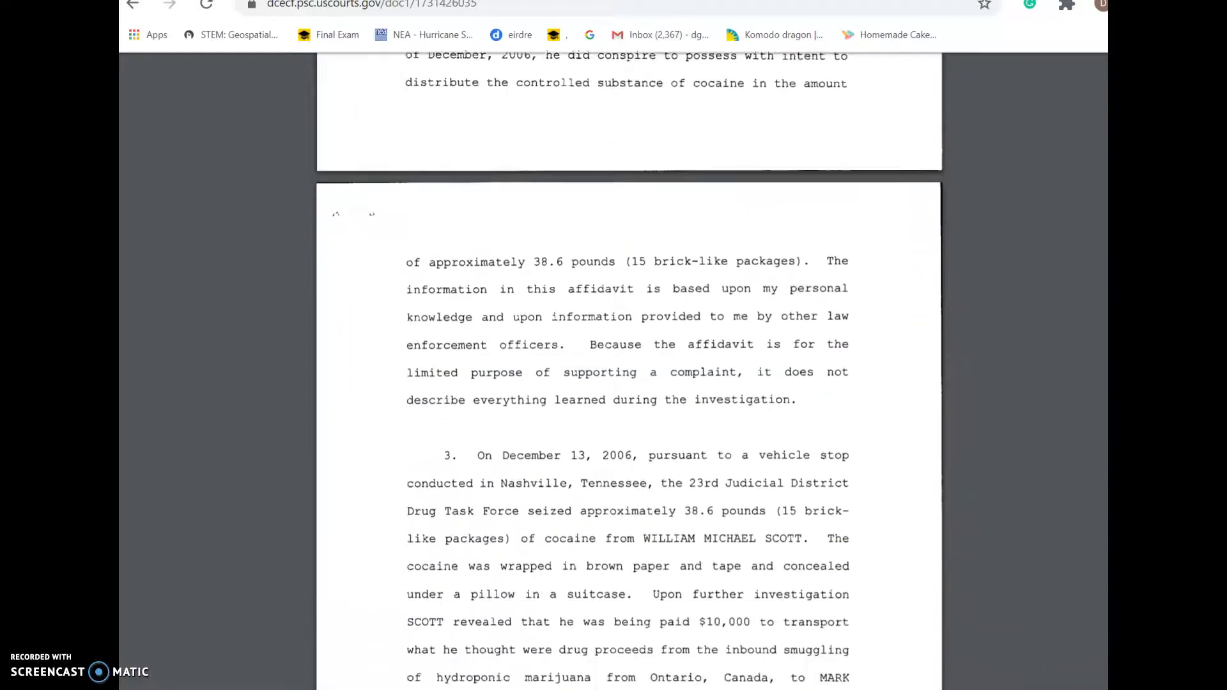
{"action": "scroll", "coordinate": [630, 371], "scroll_direction": "down", "scroll_amount": 1}
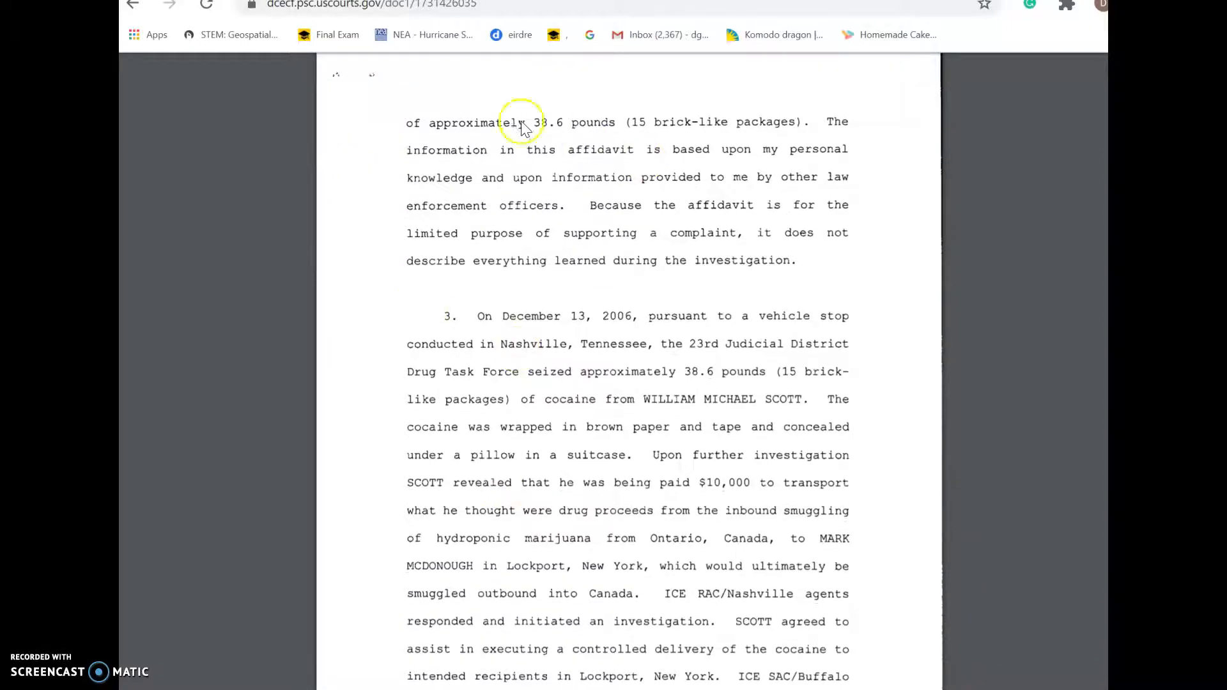
{"action": "scroll", "coordinate": [520, 261], "scroll_direction": "up", "scroll_amount": 4}
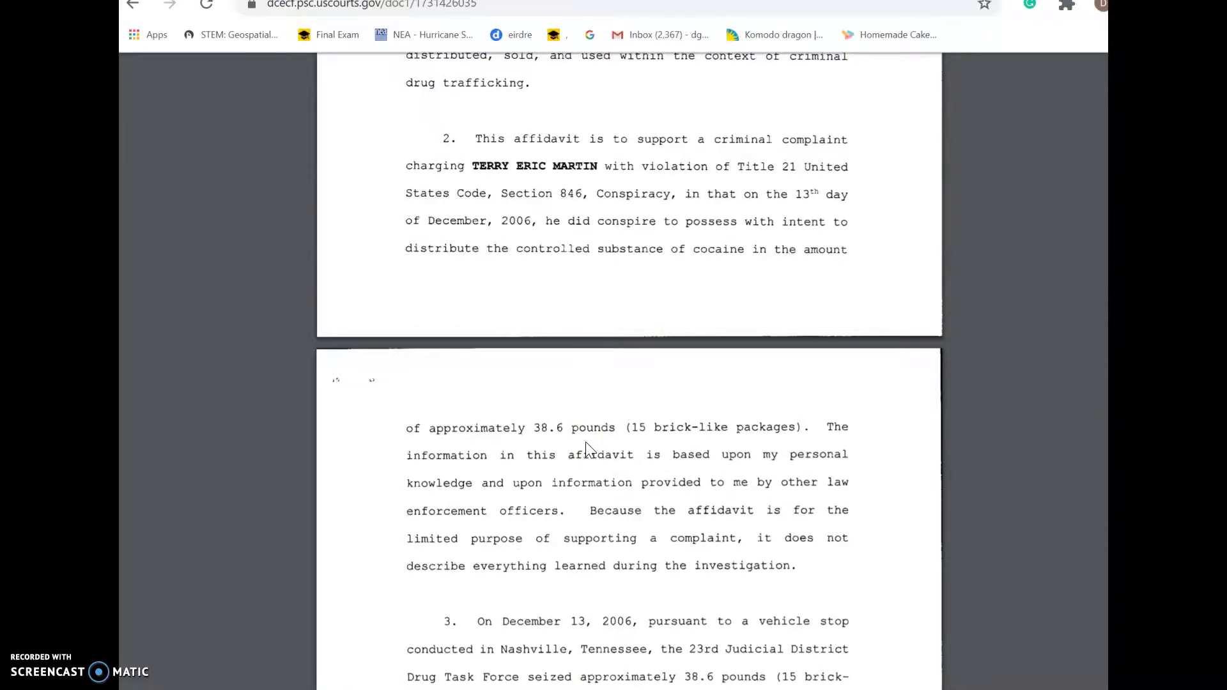
{"action": "key", "text": "Page_Down"}
{"action": "key", "text": "Page_Down"}
{"action": "key", "text": "Page_Down"}
{"action": "key", "text": "Page_Down"}
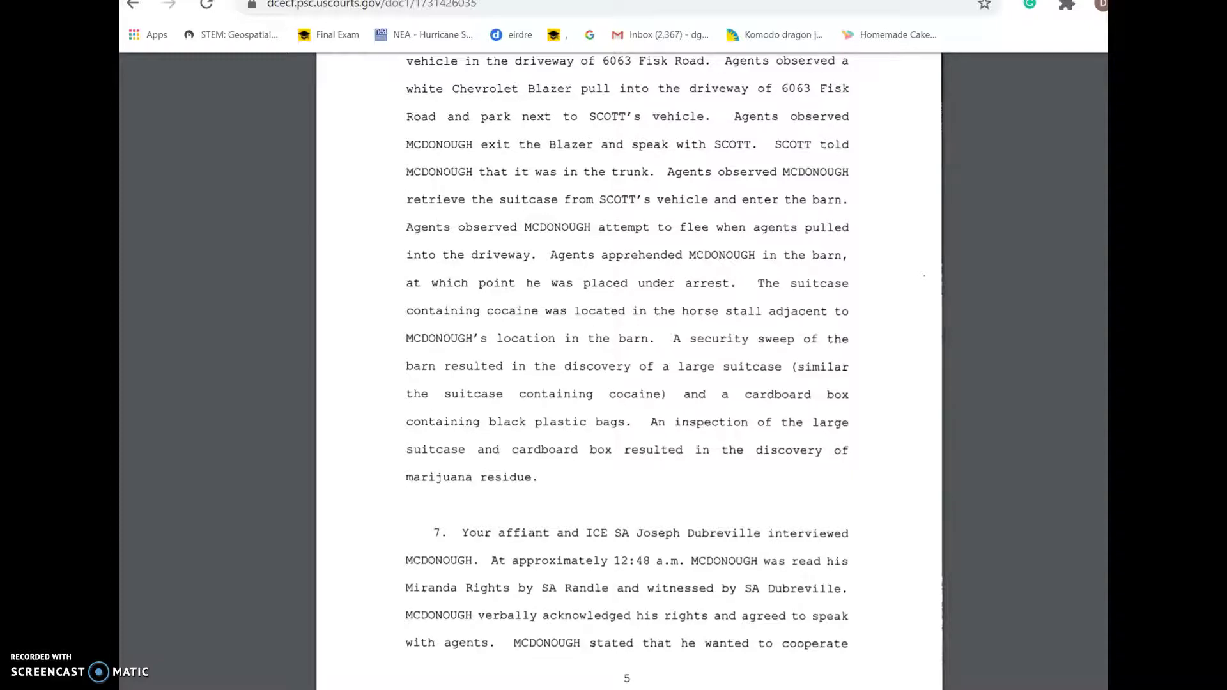
{"action": "key", "text": "ctrl+Tab"}
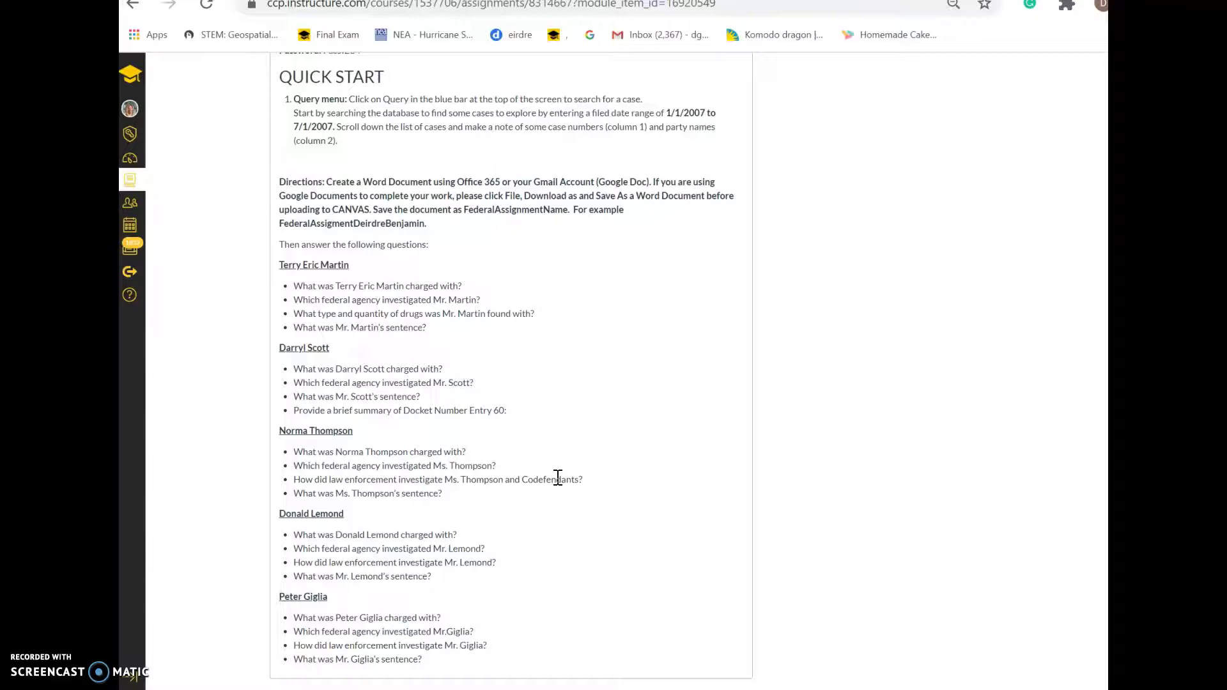
Return to the PACER tab and go back two pages to the login page
{"action": "left_click", "coordinate": [499, 411]}
{"action": "left_click", "coordinate": [763, 0]}
{"action": "left_click", "coordinate": [133, 6]}
{"action": "left_click", "coordinate": [131, 5]}
Log back into PACER with the training login and password
{"action": "left_click", "coordinate": [200, 499]}
{"action": "type", "text": "tr1234"}
{"action": "left_click", "coordinate": [200, 520]}
{"action": "type", "text": "Pass!234"}
{"action": "key", "text": "Return"}
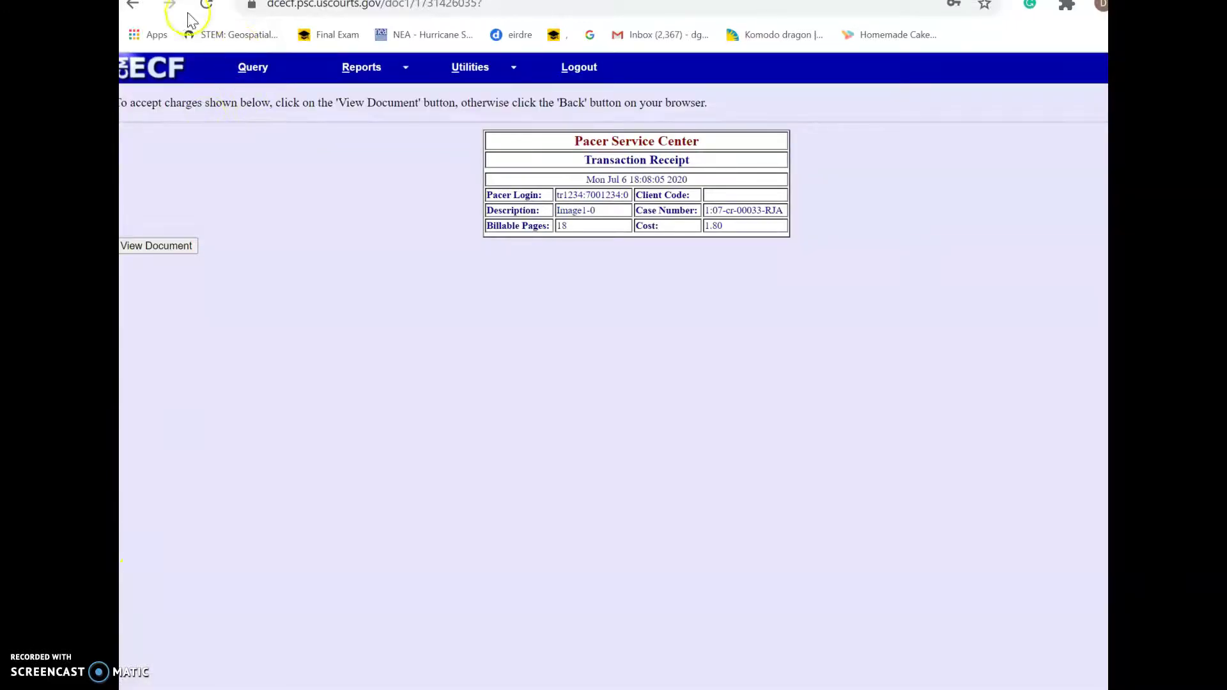
Go back to the PACER login page and re-submit the training password
{"action": "left_click", "coordinate": [136, 11]}
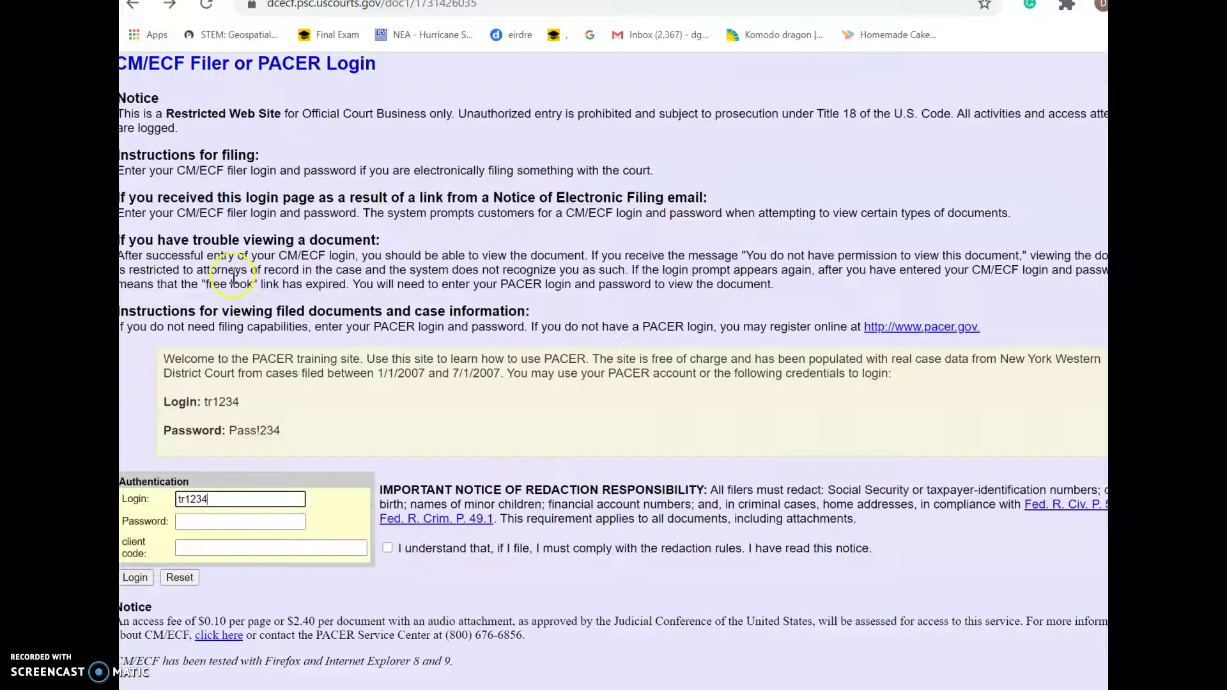
{"action": "left_click", "coordinate": [237, 523]}
{"action": "type", "text": "Pass!234"}
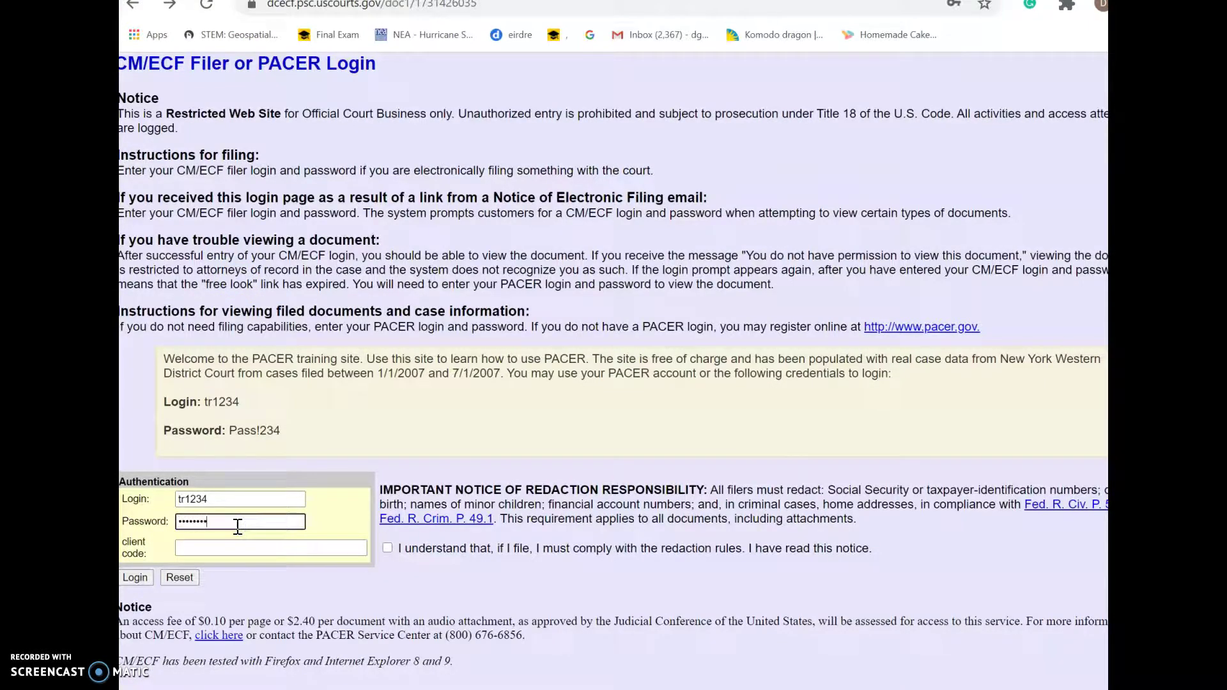
{"action": "key", "text": "Return"}
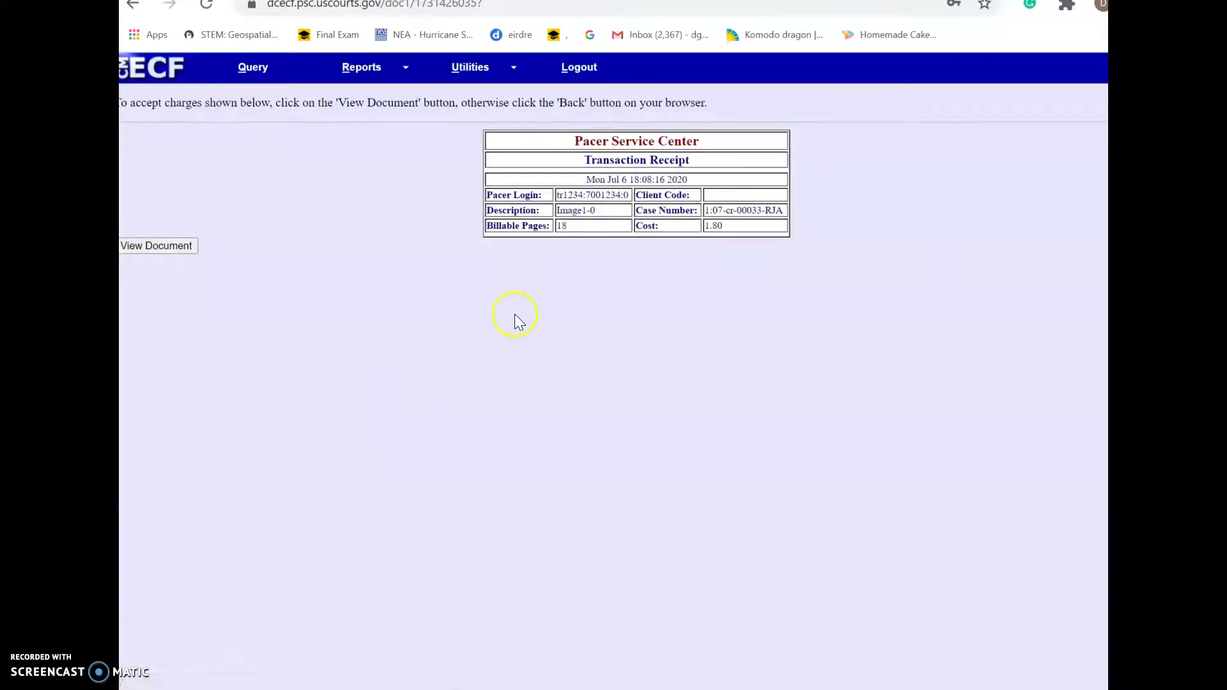
In the case query form, clear the case number and enter the defendant's last and first names
{"action": "left_click", "coordinate": [259, 68]}
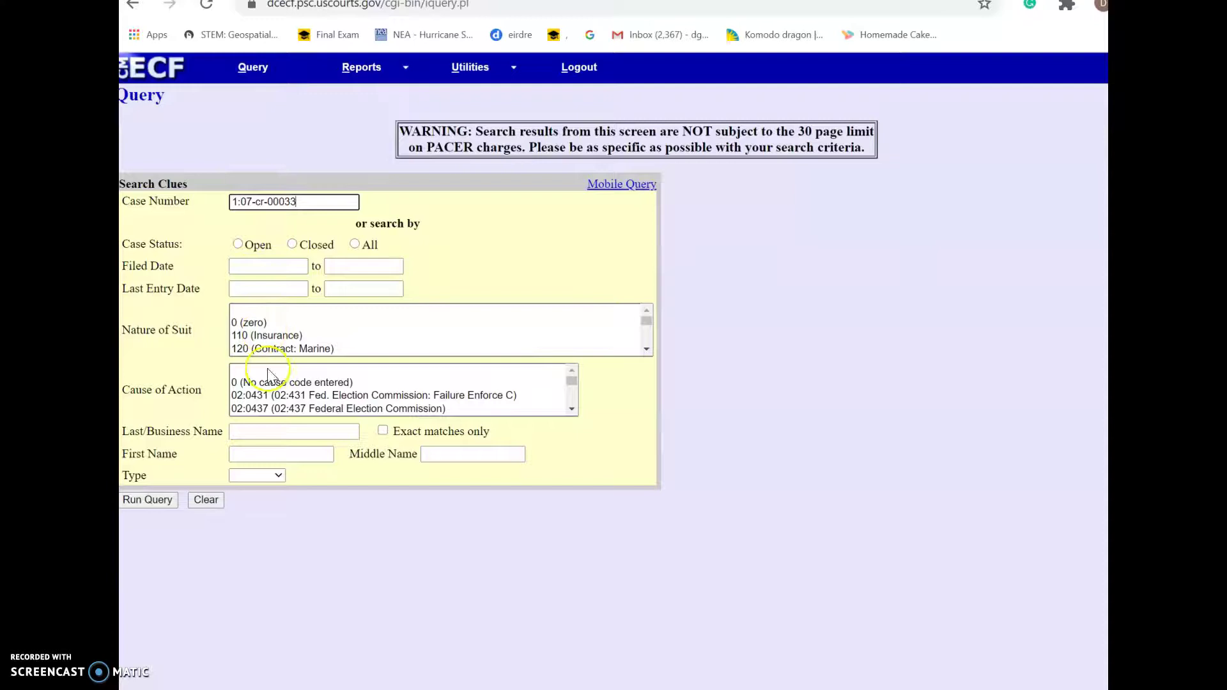
{"action": "left_click_drag", "start_coordinate": [310, 203], "coordinate": [150, 202]}
{"action": "key", "text": "BackSpace"}
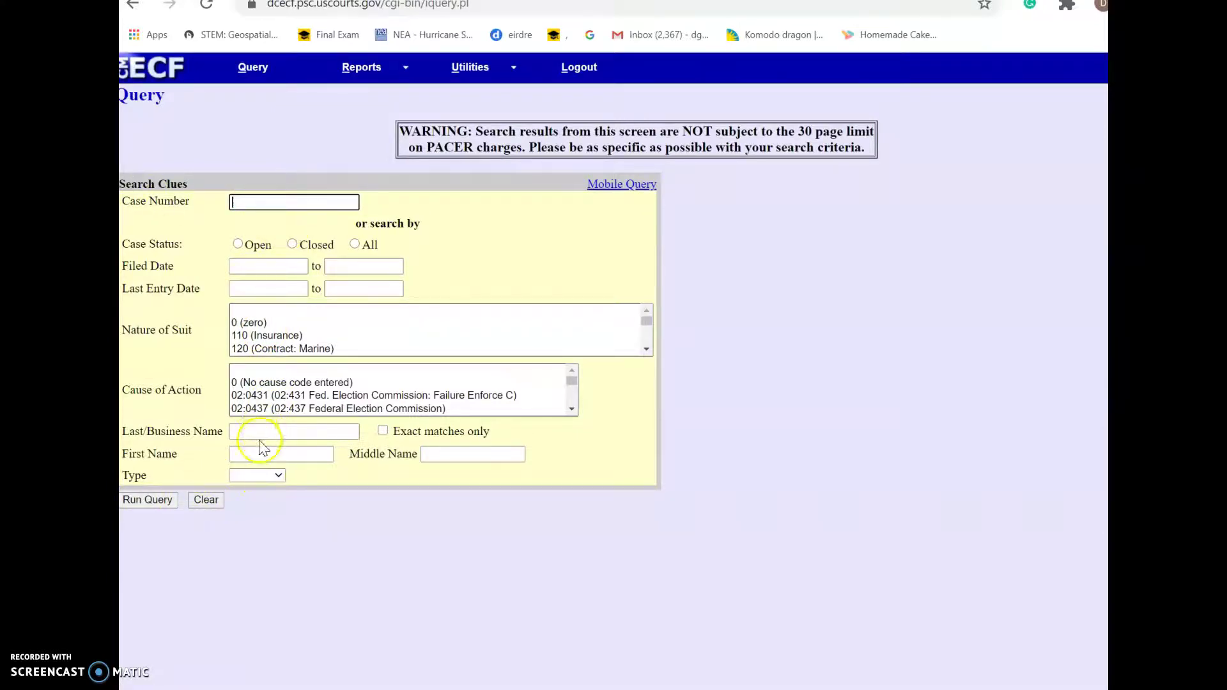
{"action": "left_click", "coordinate": [259, 434]}
{"action": "type", "text": "martin"}
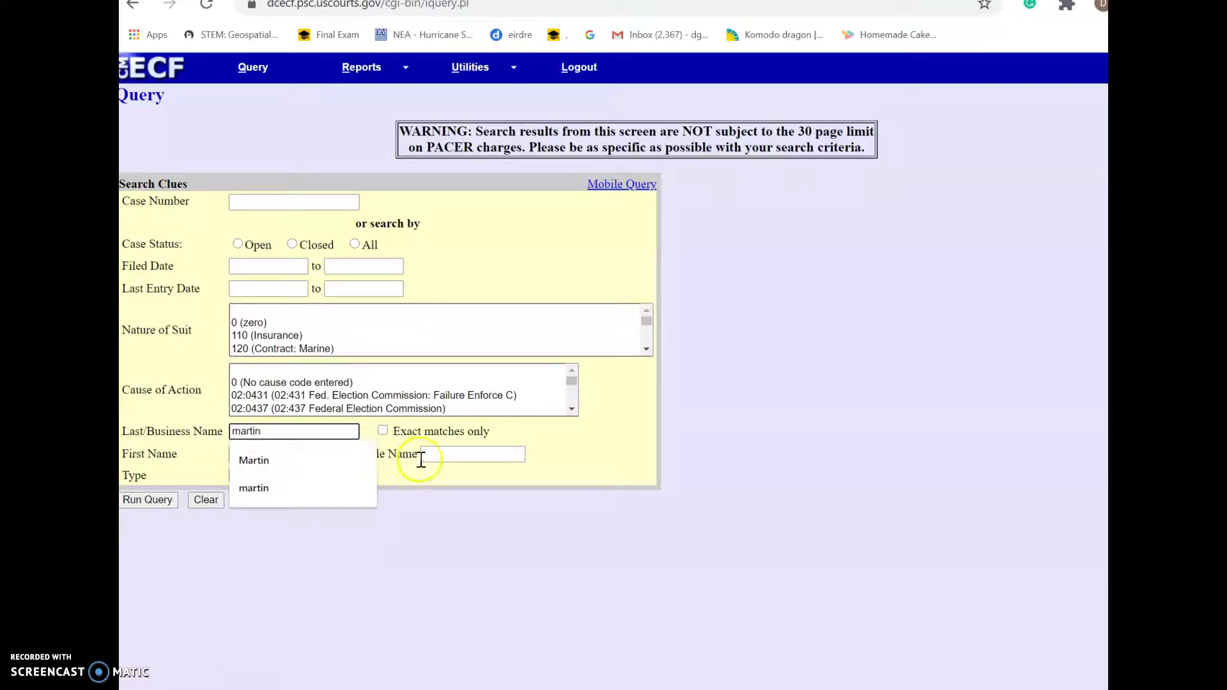
{"action": "left_click", "coordinate": [425, 455]}
{"action": "left_click", "coordinate": [447, 484]}
{"action": "left_click", "coordinate": [274, 453]}
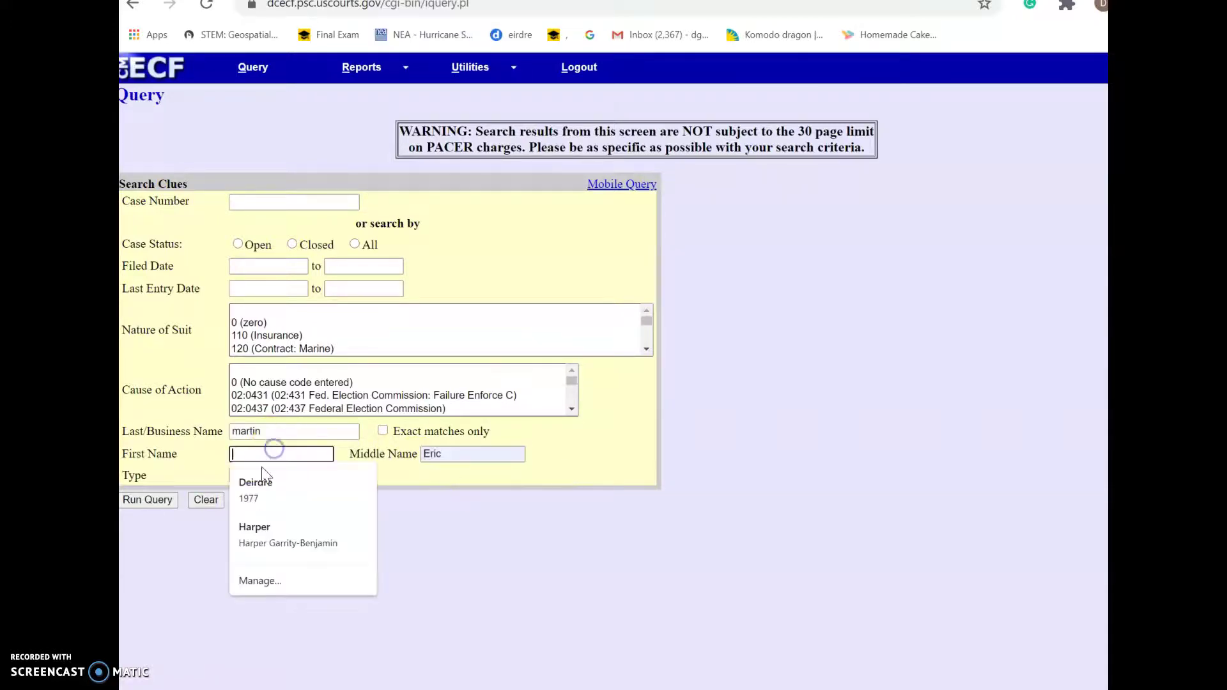
{"action": "type", "text": "Terry"}
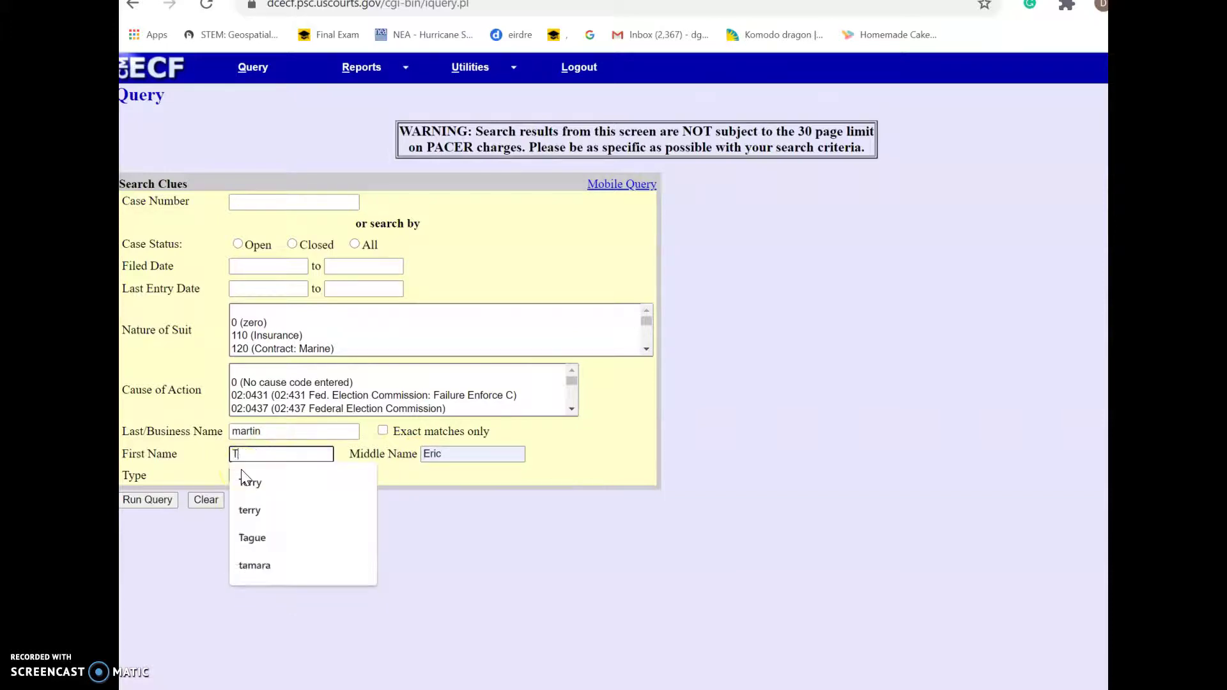
Run the name search, open case 1:07-cr-00033-RJA, and bring up its Docket Report options
{"action": "left_click", "coordinate": [164, 503]}
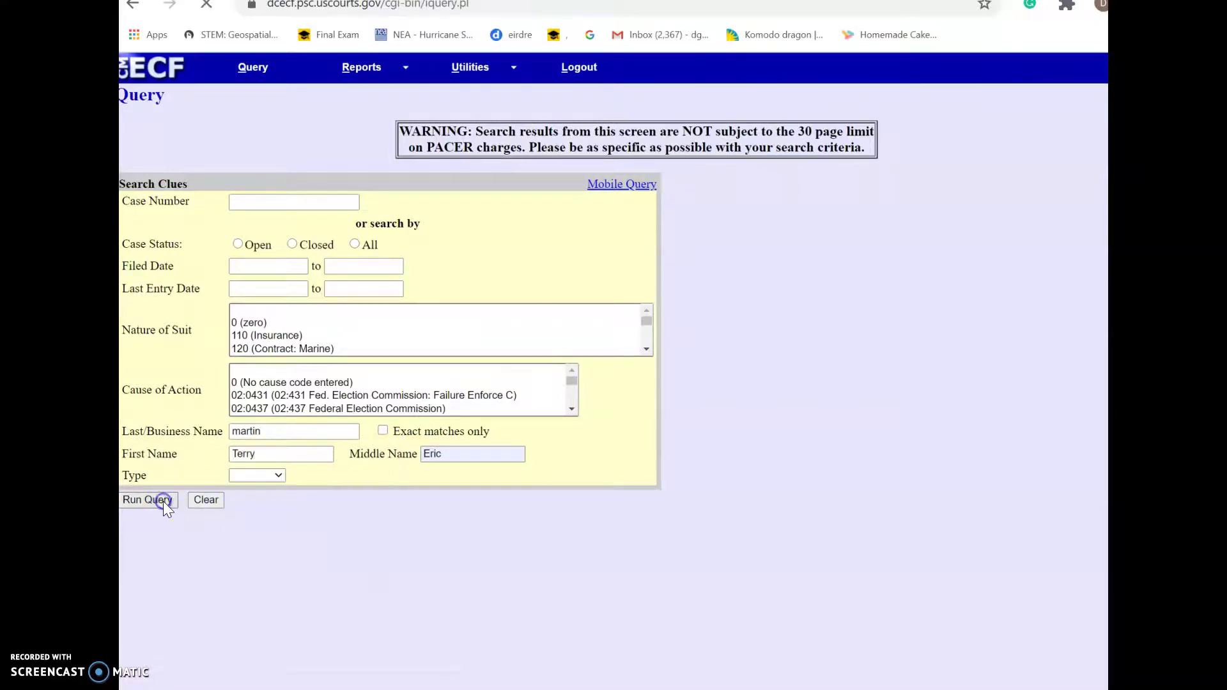
{"action": "left_click", "coordinate": [501, 211]}
{"action": "left_click", "coordinate": [167, 297]}
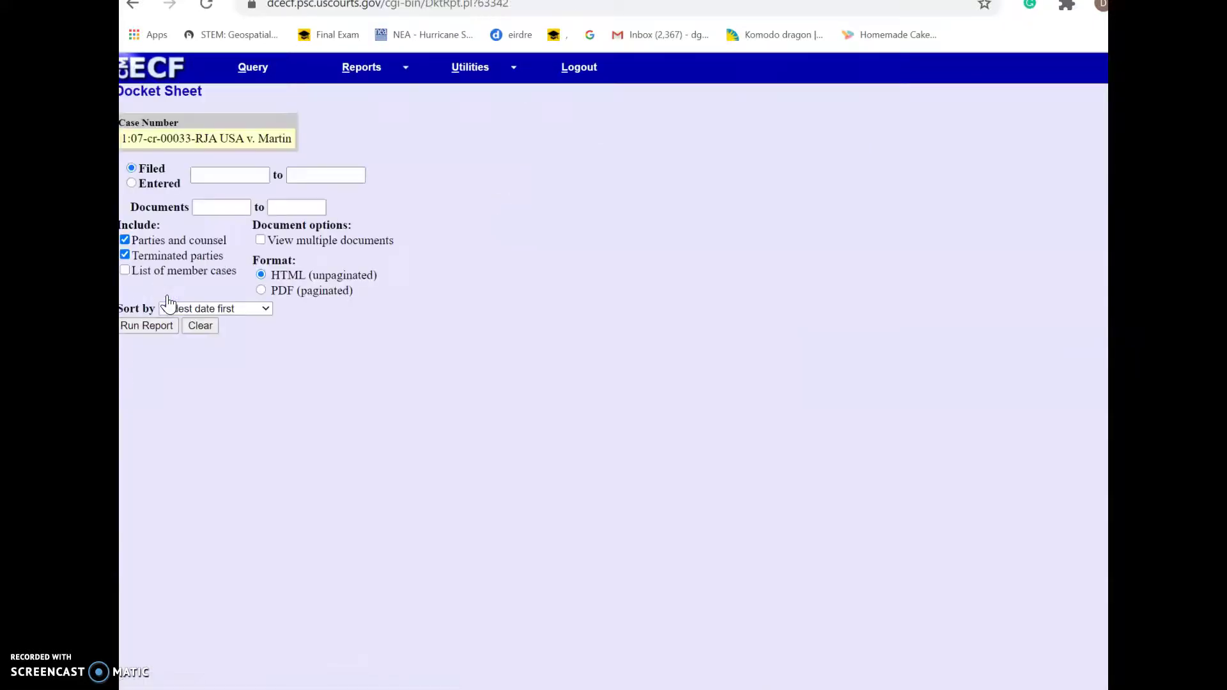
Run the criminal docket report, scroll its entries, and compare against the assignment questions
{"action": "left_click", "coordinate": [150, 327]}
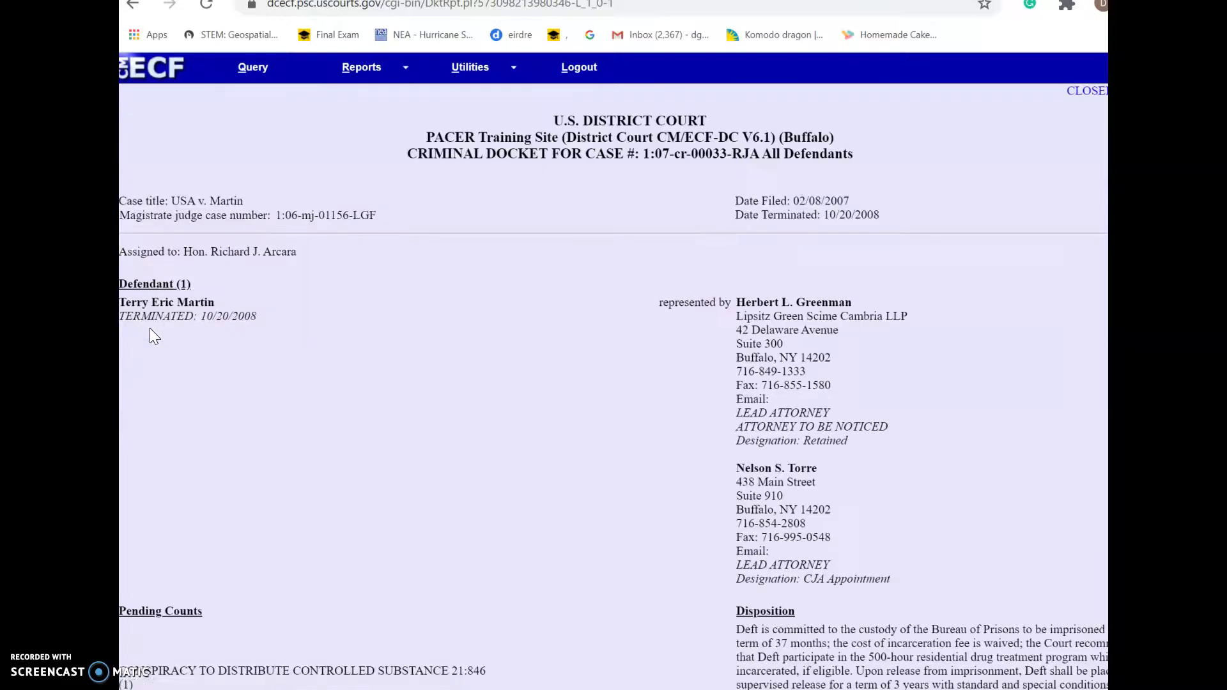
{"action": "scroll", "coordinate": [150, 328], "scroll_direction": "down", "scroll_amount": 20}
{"action": "scroll", "coordinate": [153, 601], "scroll_direction": "down", "scroll_amount": 6}
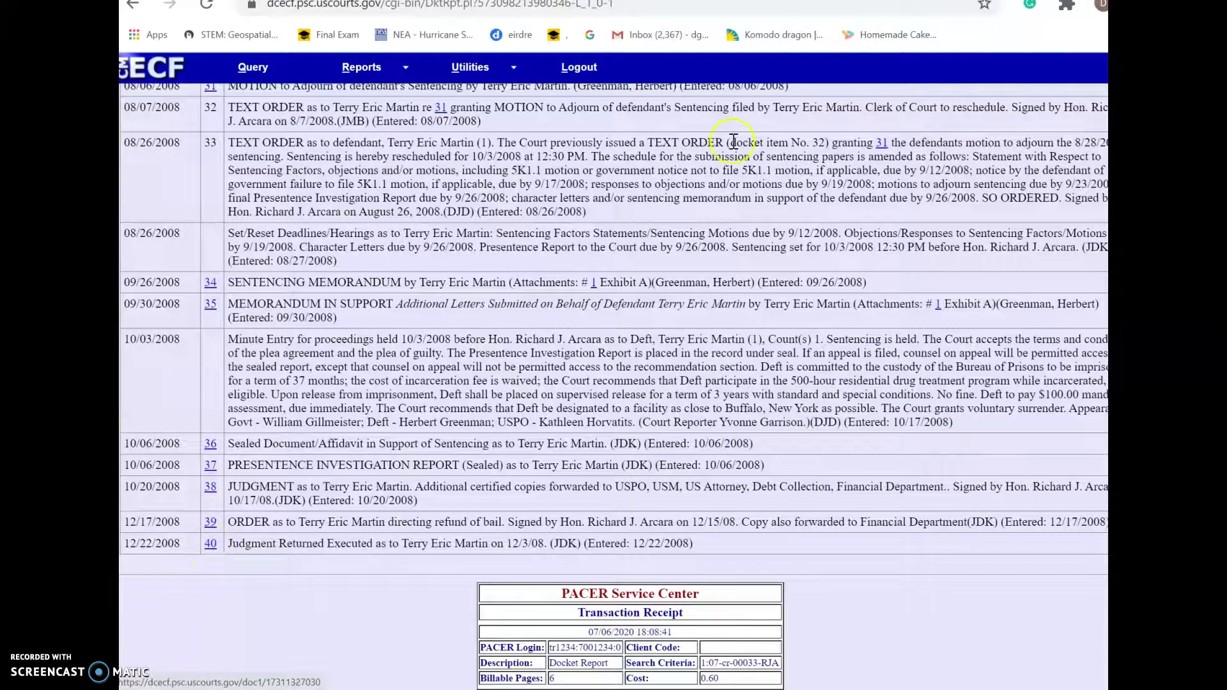
{"action": "key", "text": "ctrl+Tab"}
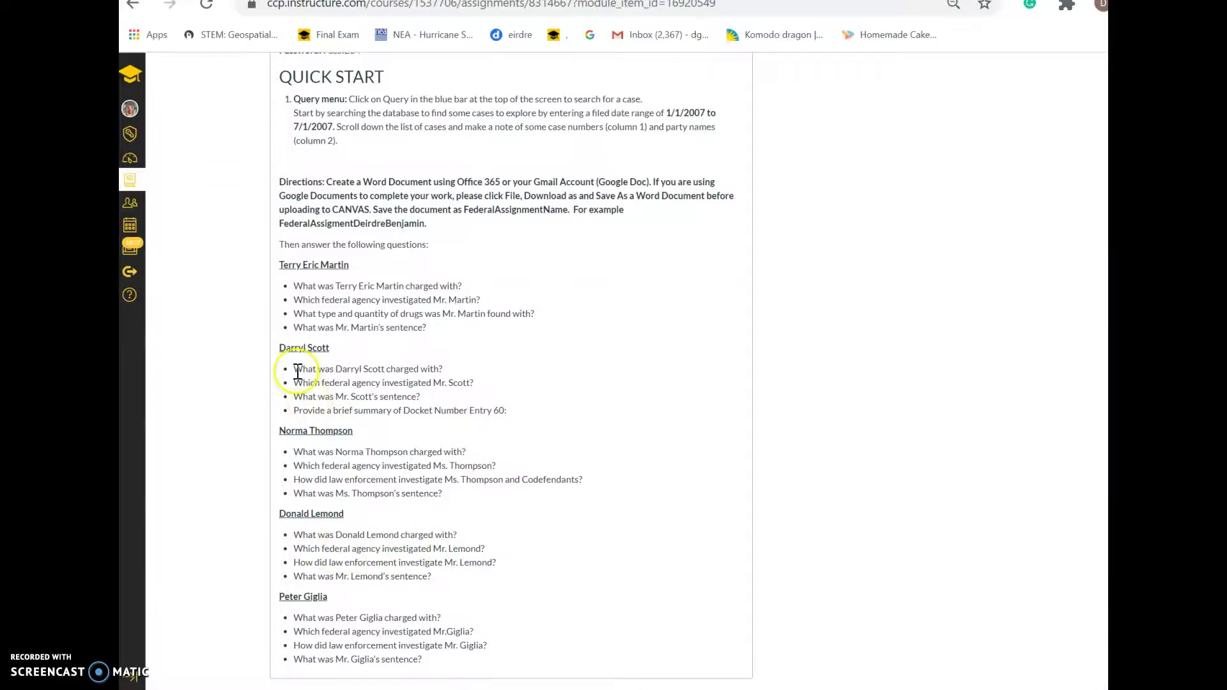
{"action": "key", "text": "ctrl+shift+Tab"}
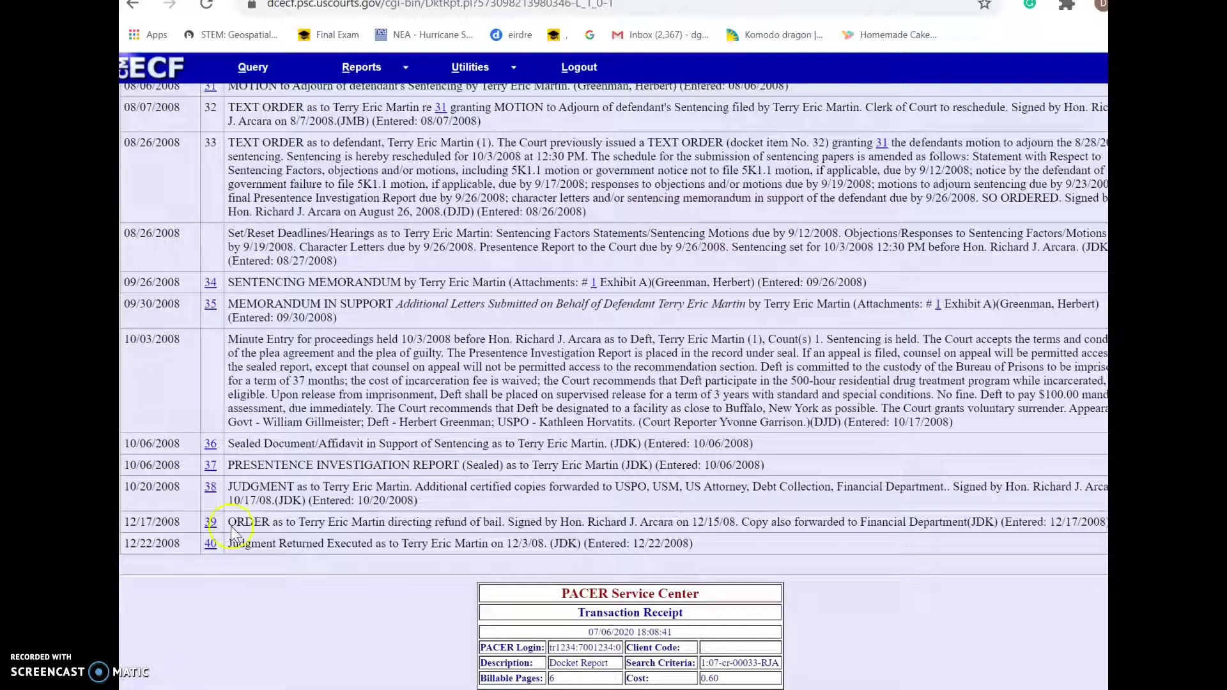
{"action": "left_click", "coordinate": [262, 2]}
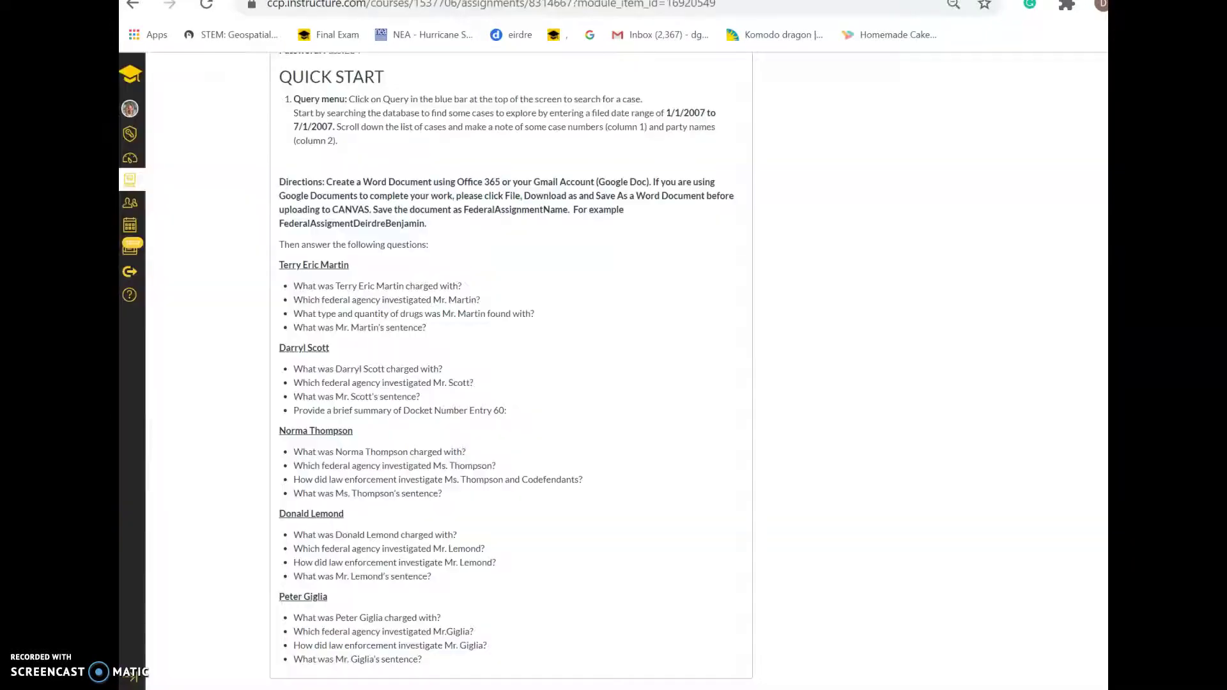